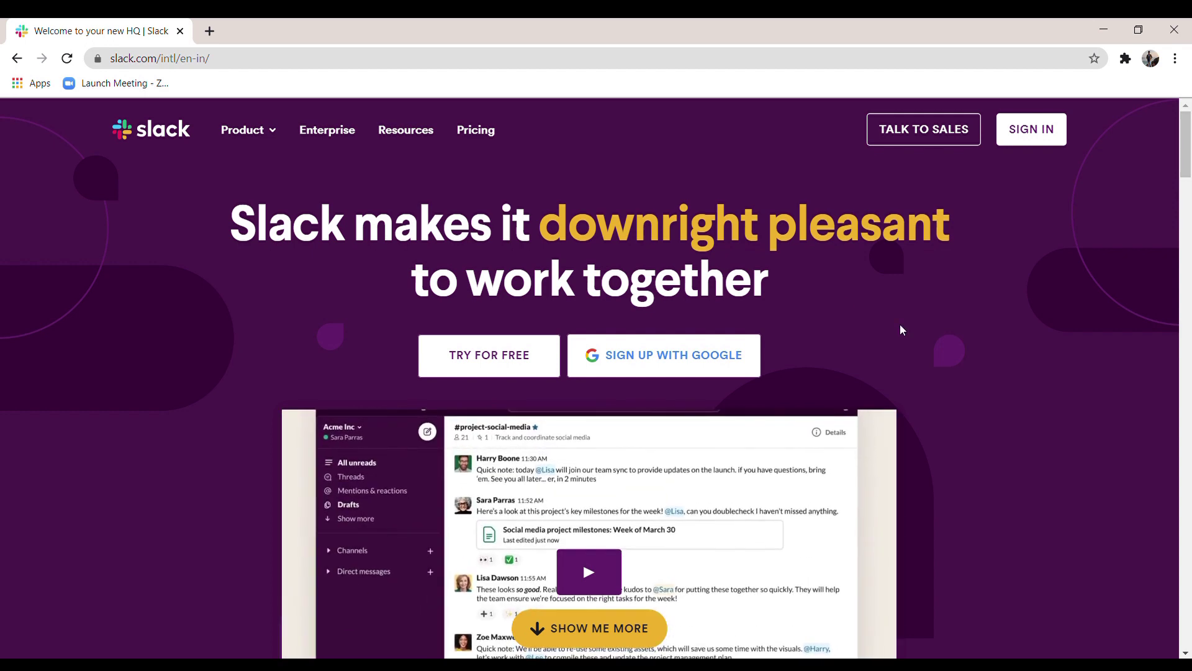
# Step: Sign up with a Google account and enter the DevIncept workspace's direct messages view
pyautogui.click(655, 357)
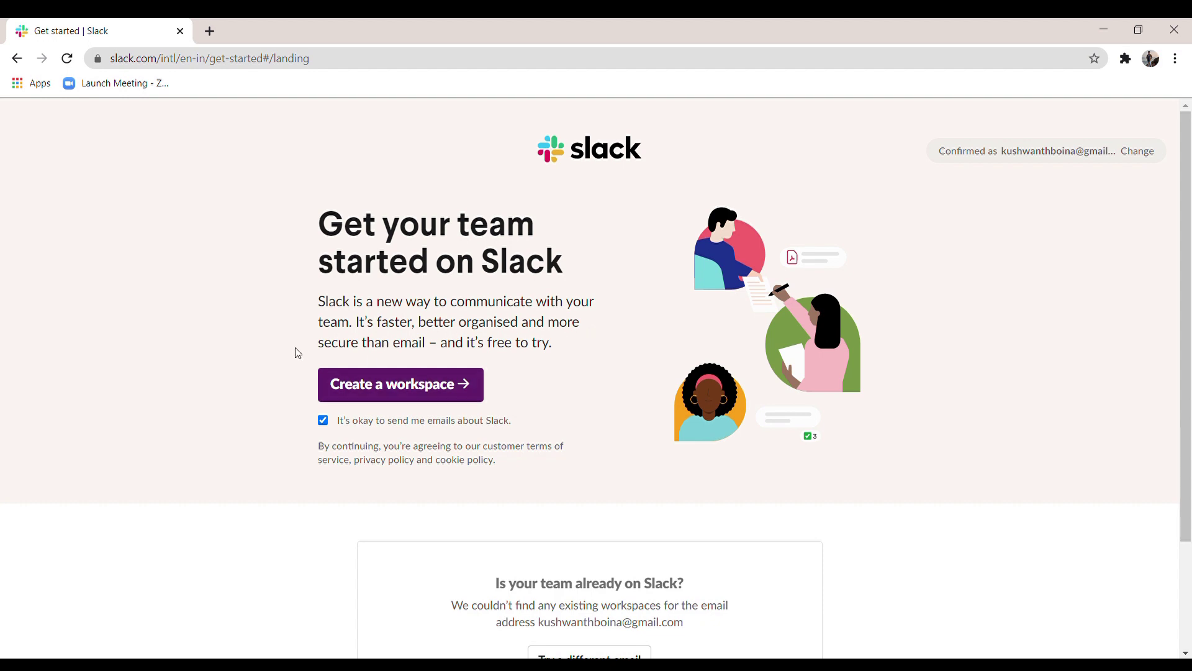
pyautogui.scroll(-1, 298, 353)
pyautogui.scroll(-2, 288, 498)
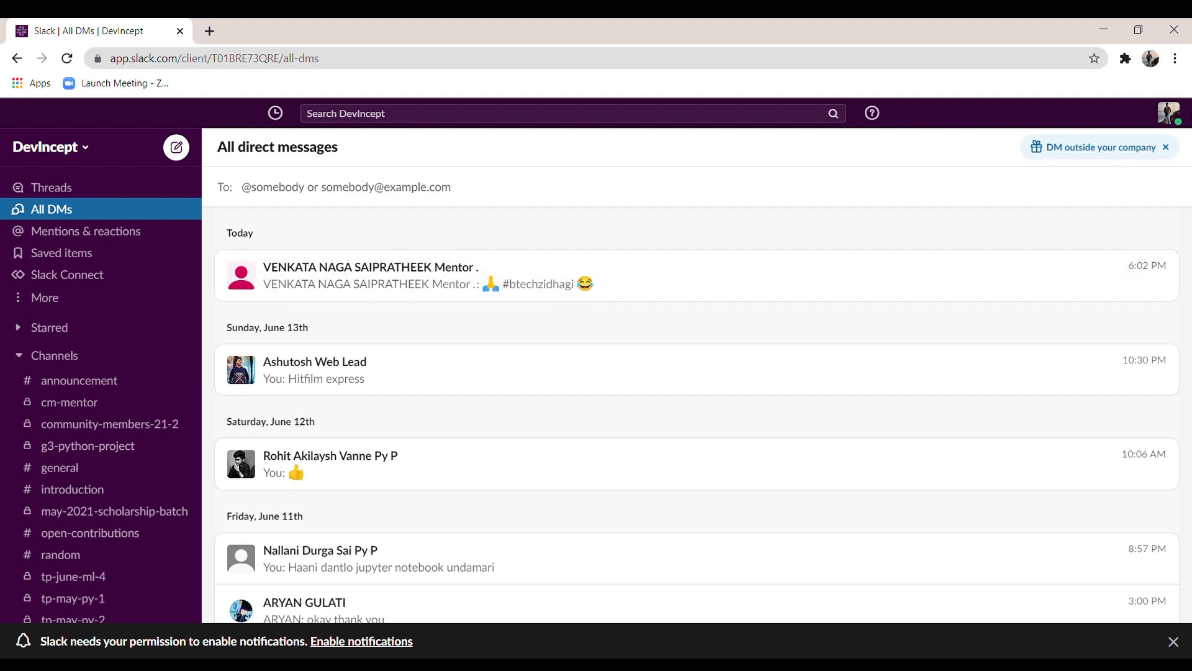
pyautogui.click(1177, 116)
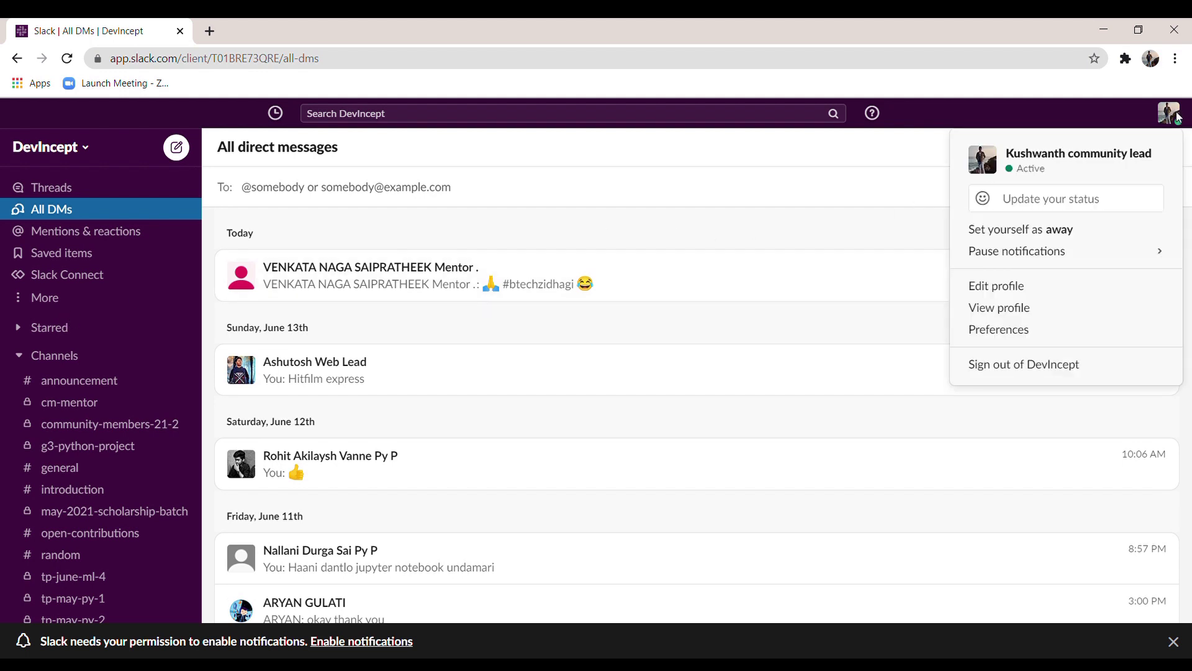
pyautogui.click(1009, 287)
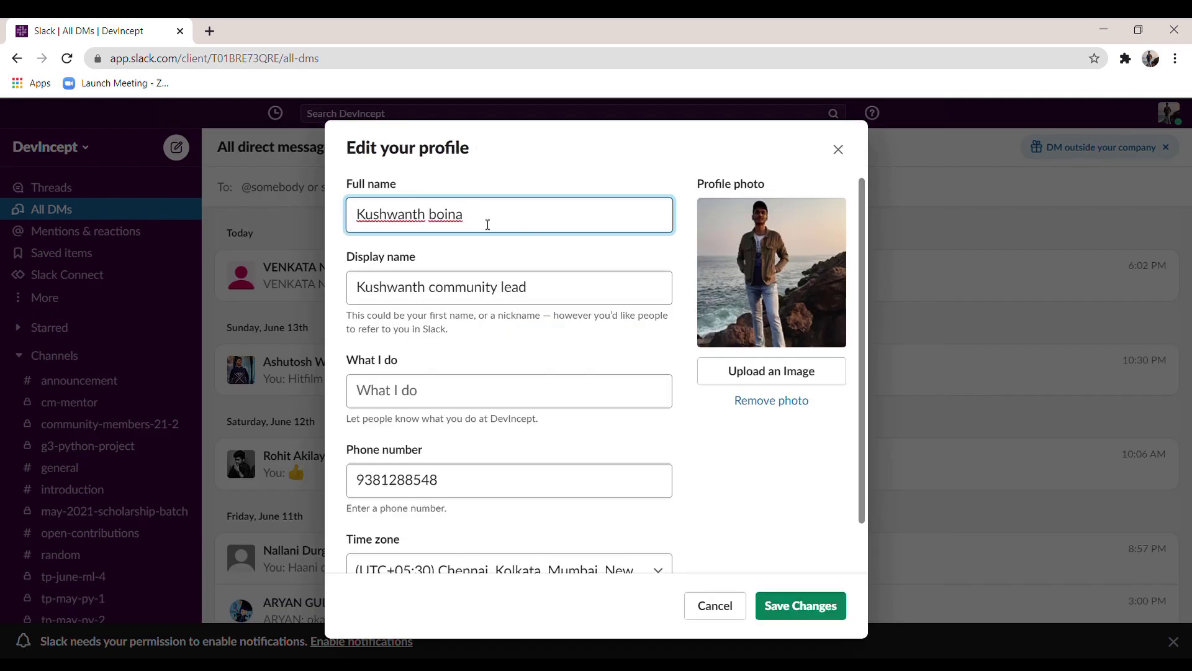
pyautogui.click(543, 288)
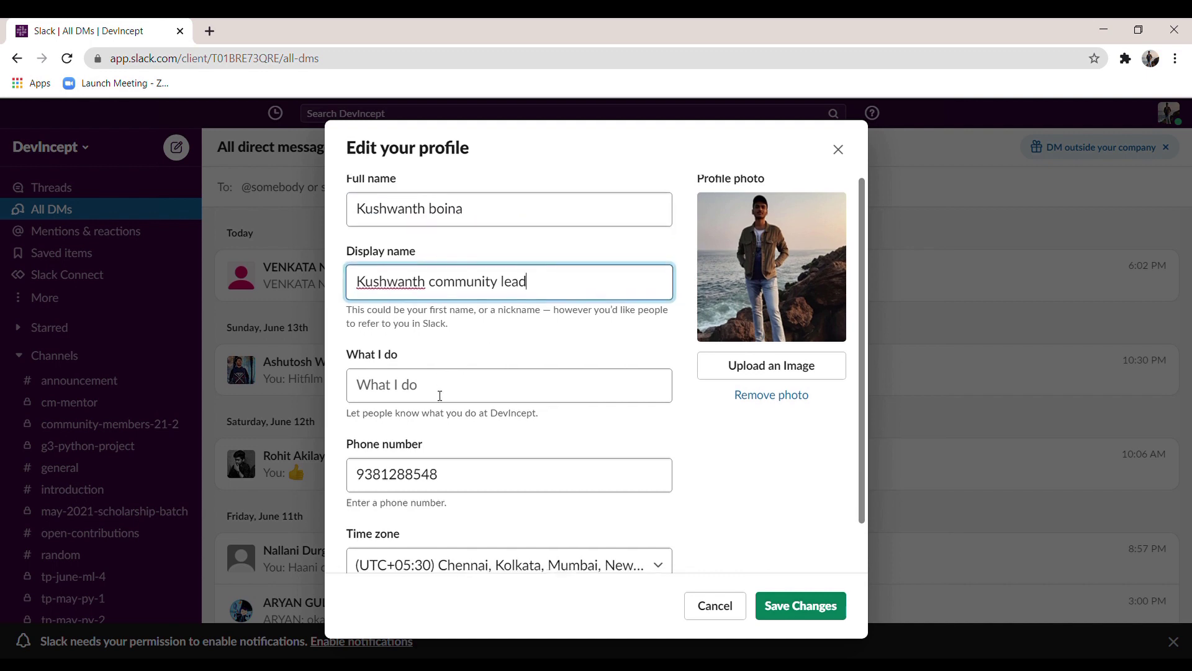
pyautogui.scroll(-1, 460, 389)
pyautogui.scroll(1, 509, 389)
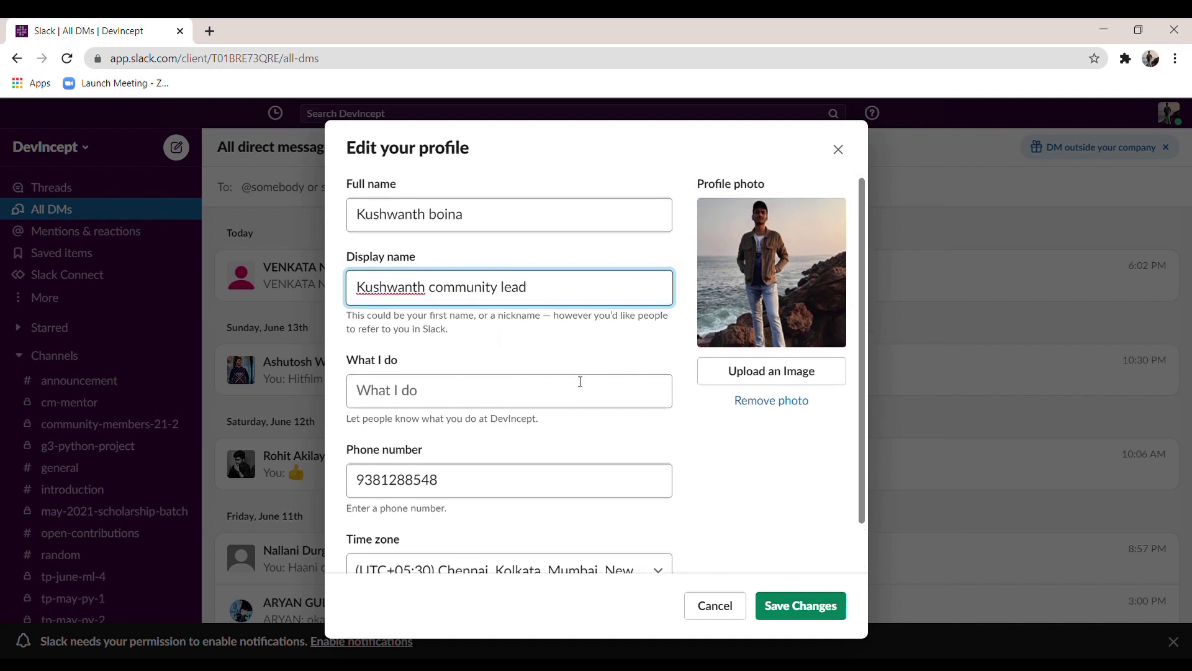
pyautogui.click(819, 376)
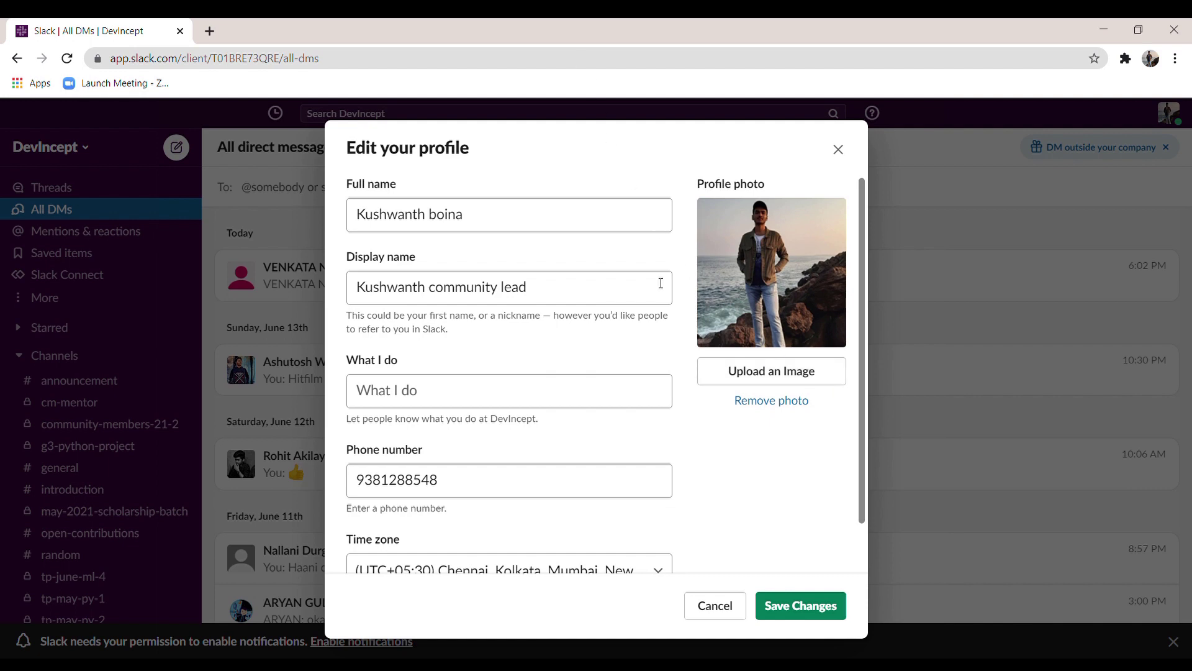
pyautogui.scroll(-2, 649, 365)
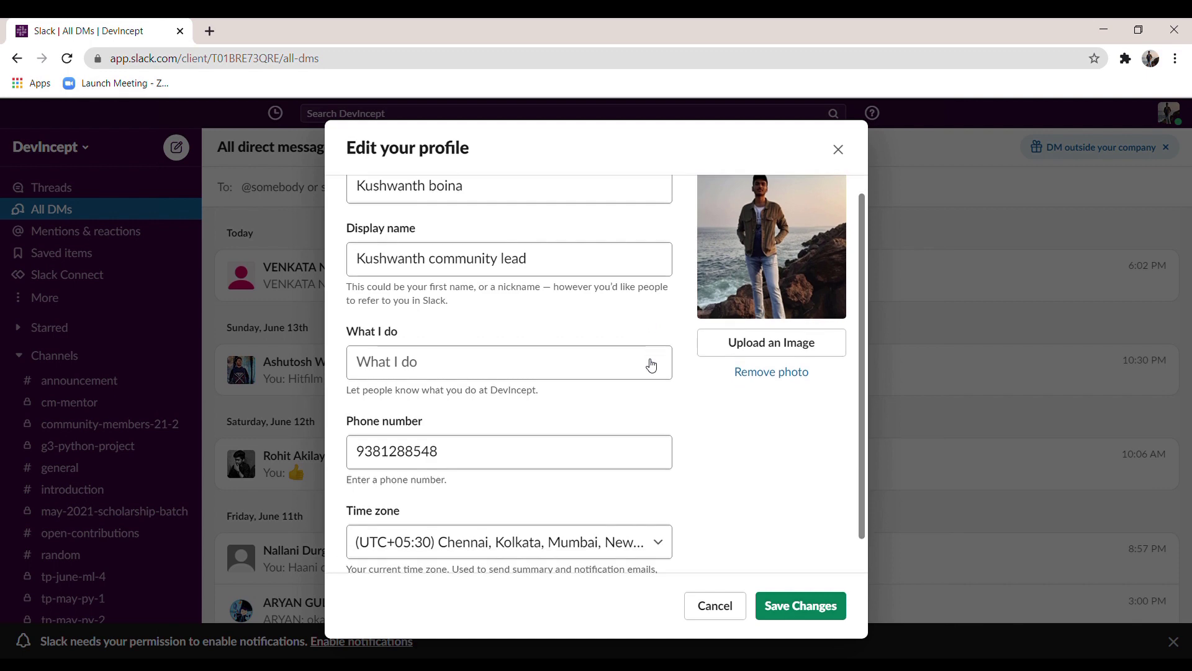
pyautogui.click(772, 604)
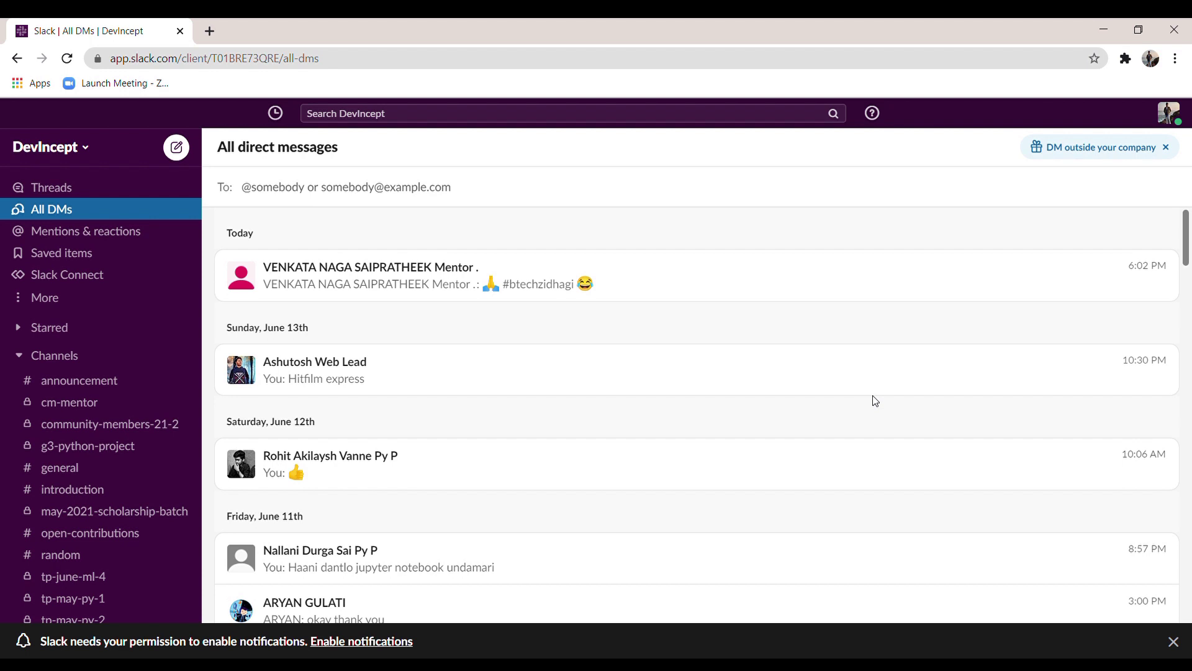
# Step: Create a new private channel named 'python' in the DevIncept workspace
pyautogui.scroll(-1, 9, 375)
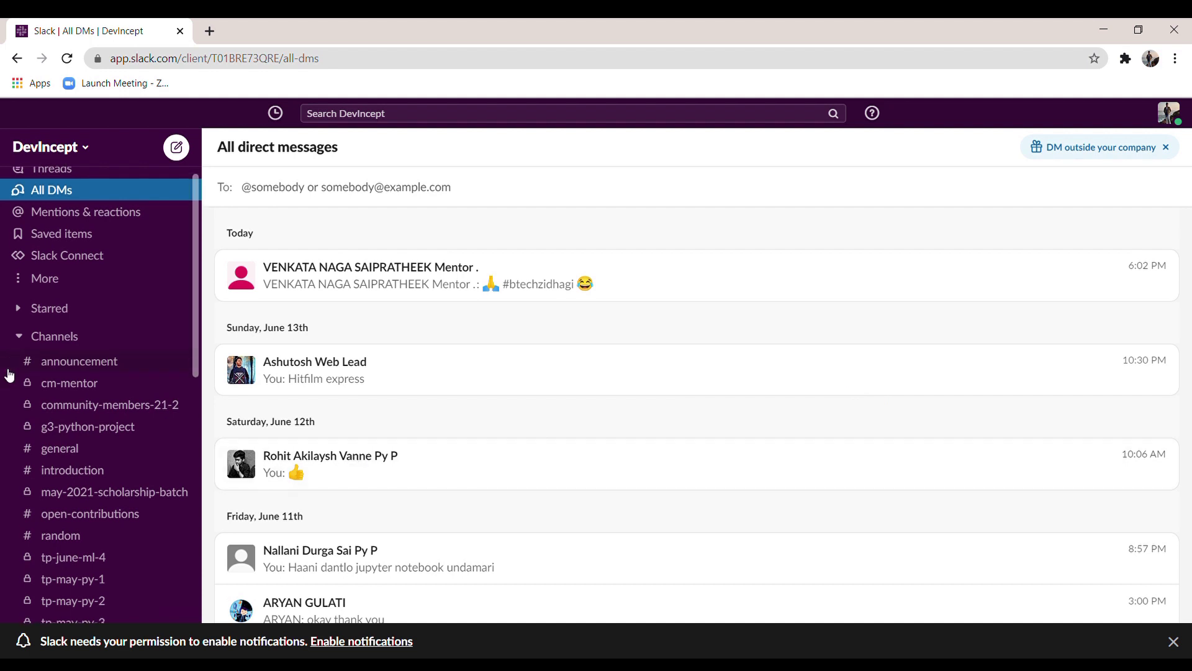
pyautogui.scroll(-3, 10, 375)
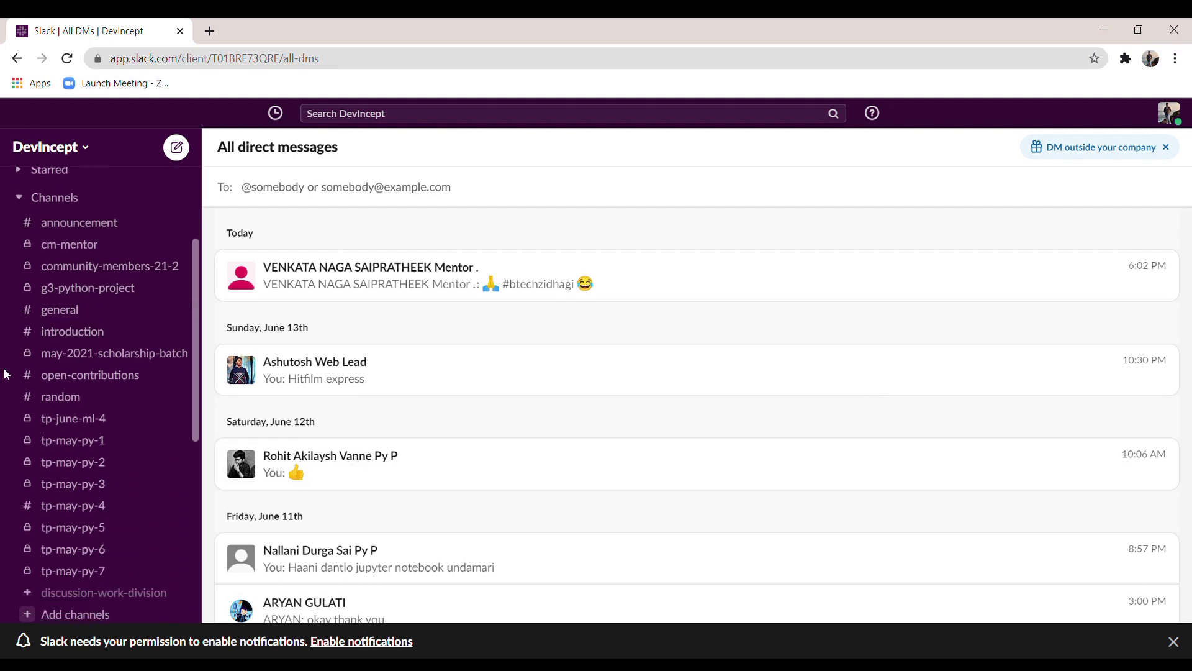
pyautogui.scroll(-4, 9, 375)
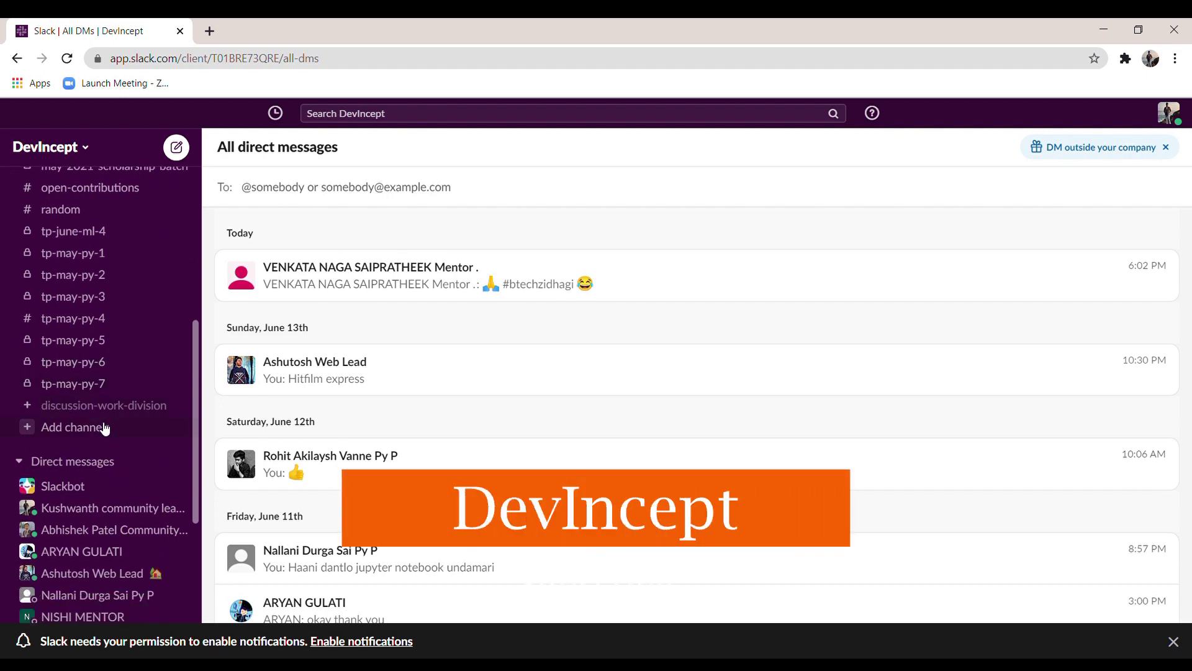
pyautogui.click(102, 427)
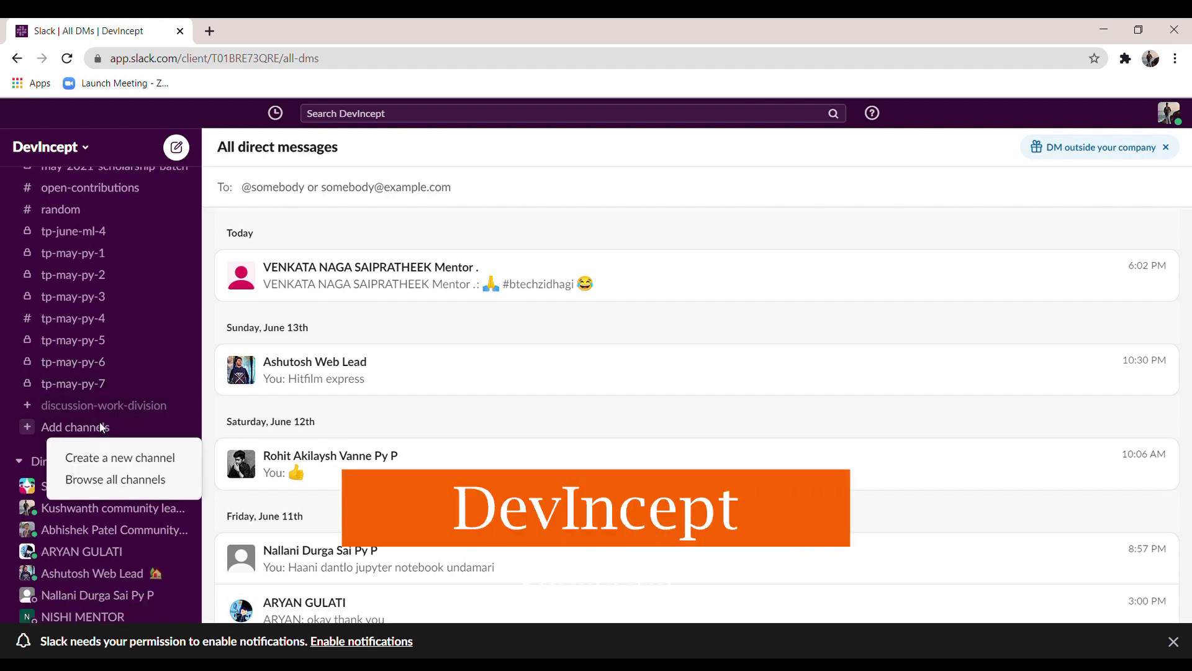
pyautogui.click(108, 459)
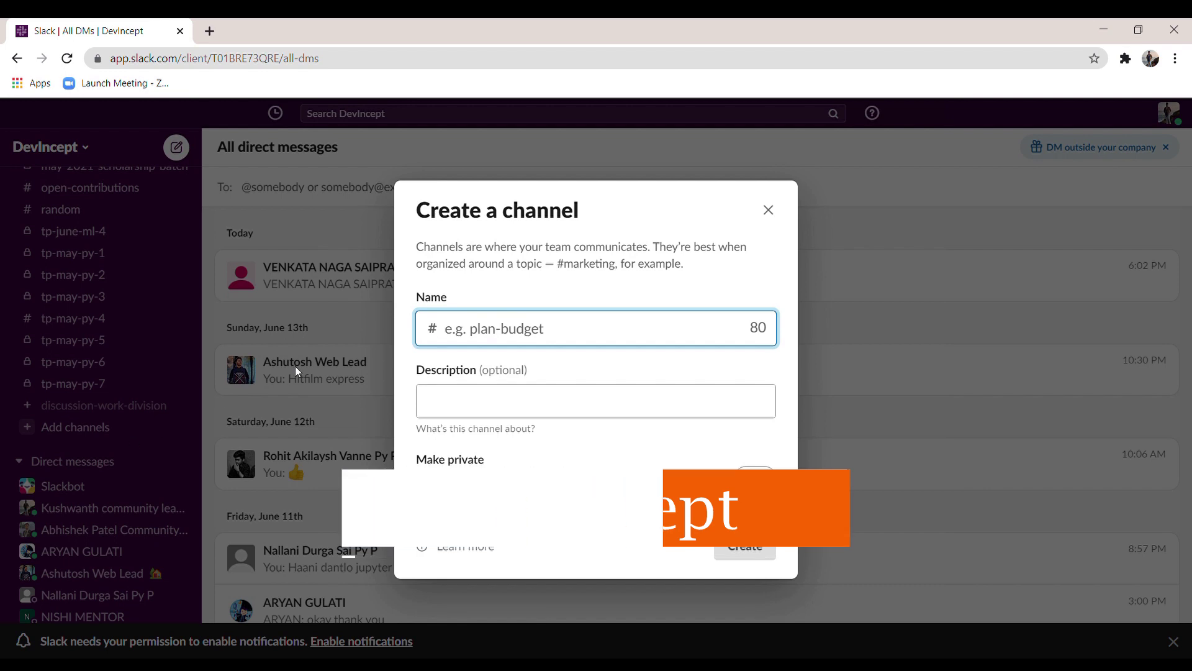
pyautogui.write('python')
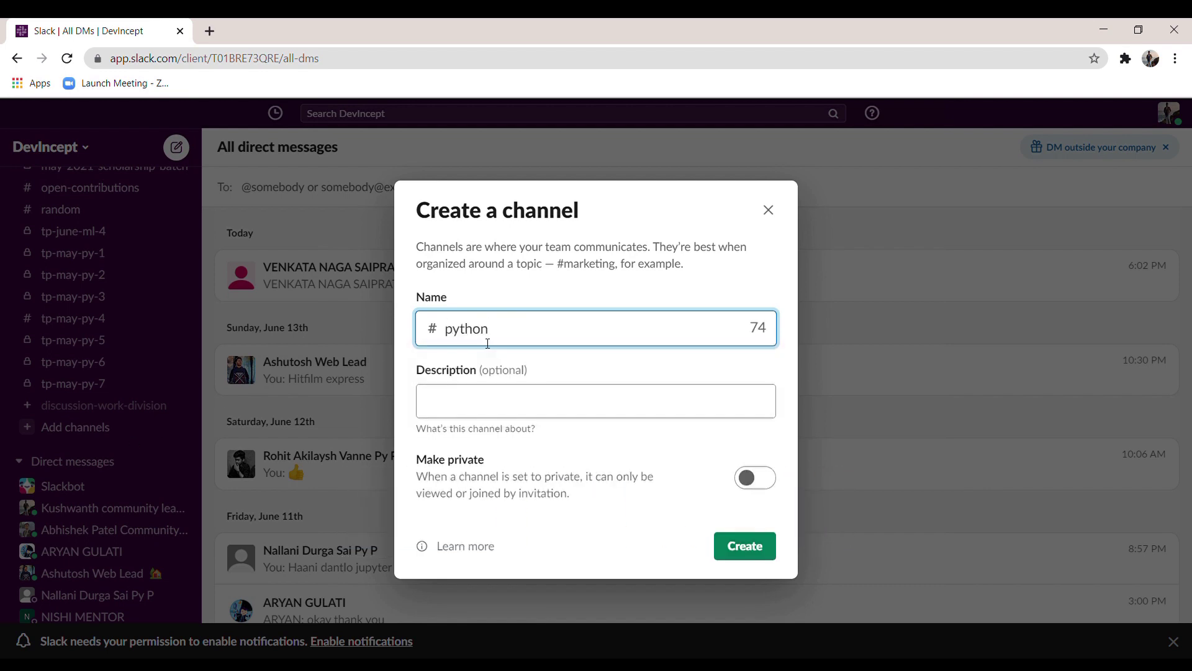
pyautogui.click(459, 410)
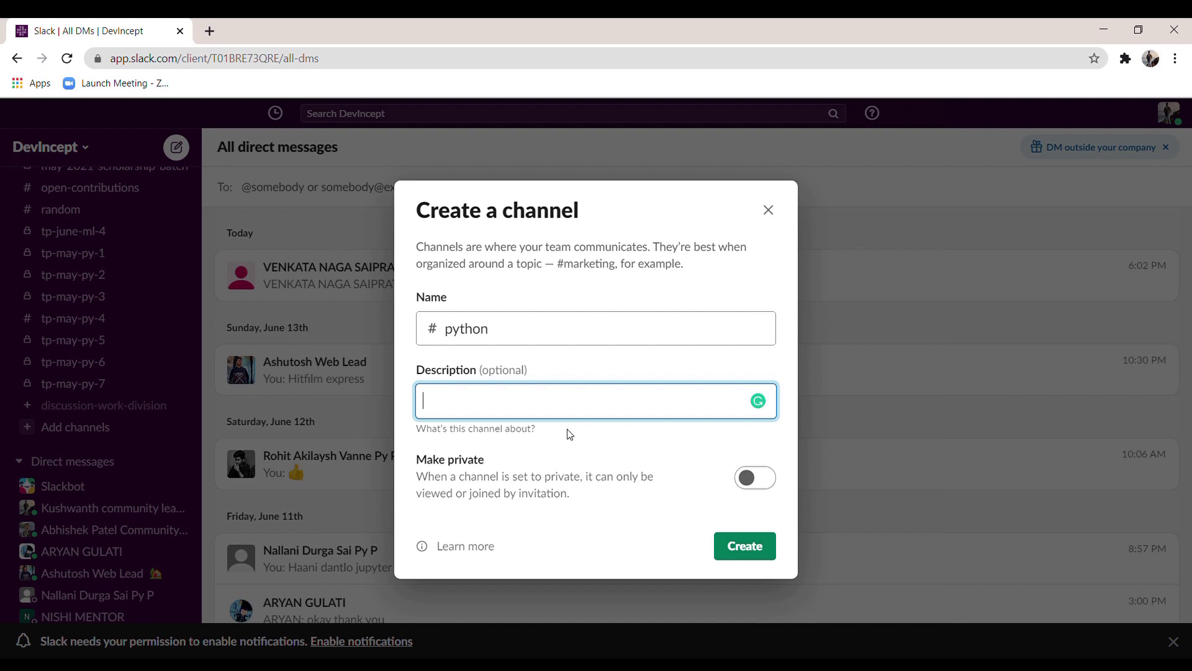
pyautogui.click(755, 479)
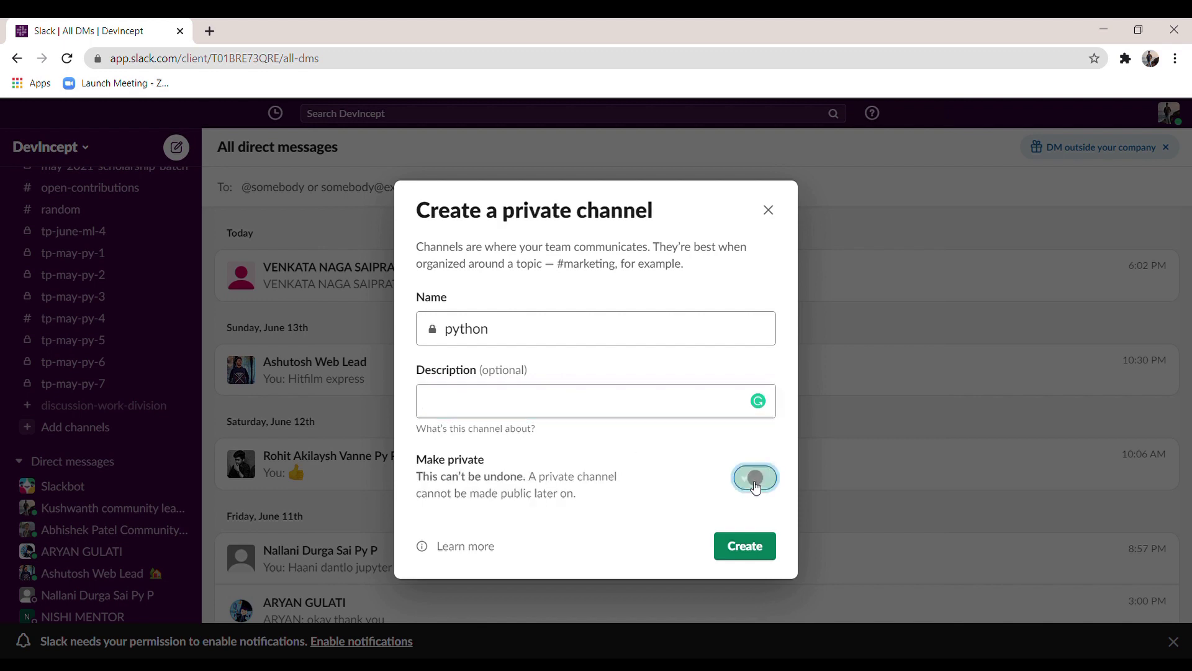
pyautogui.click(739, 553)
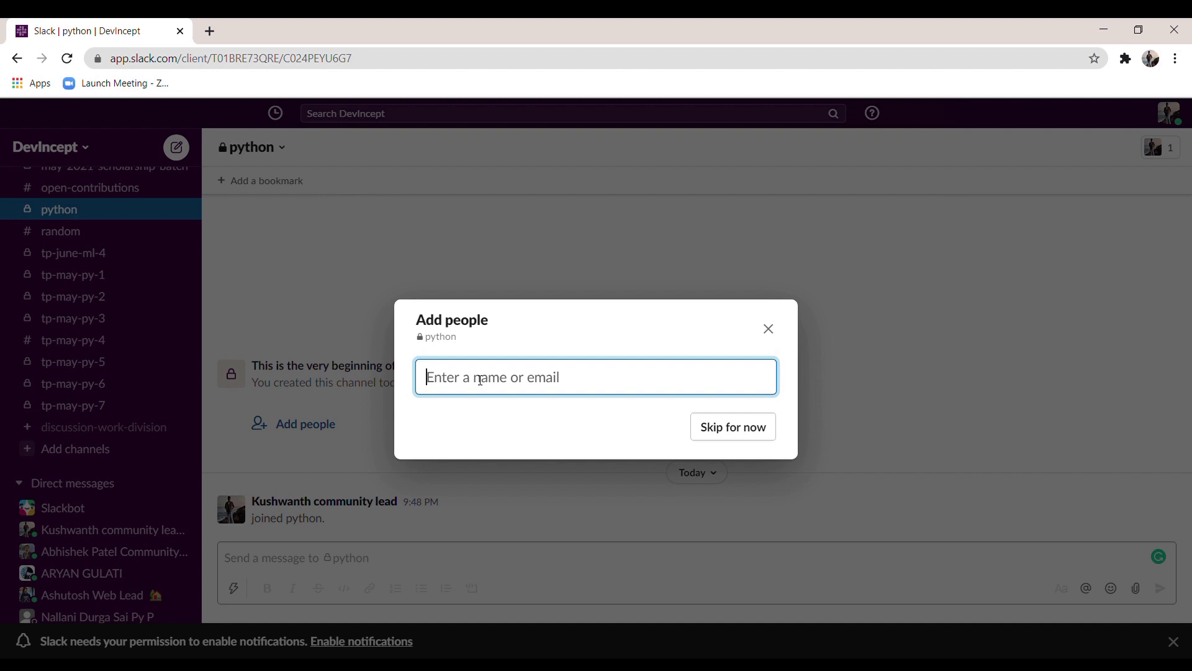
# Step: Add DevIncept as a member of the private python channel
pyautogui.write('dev')
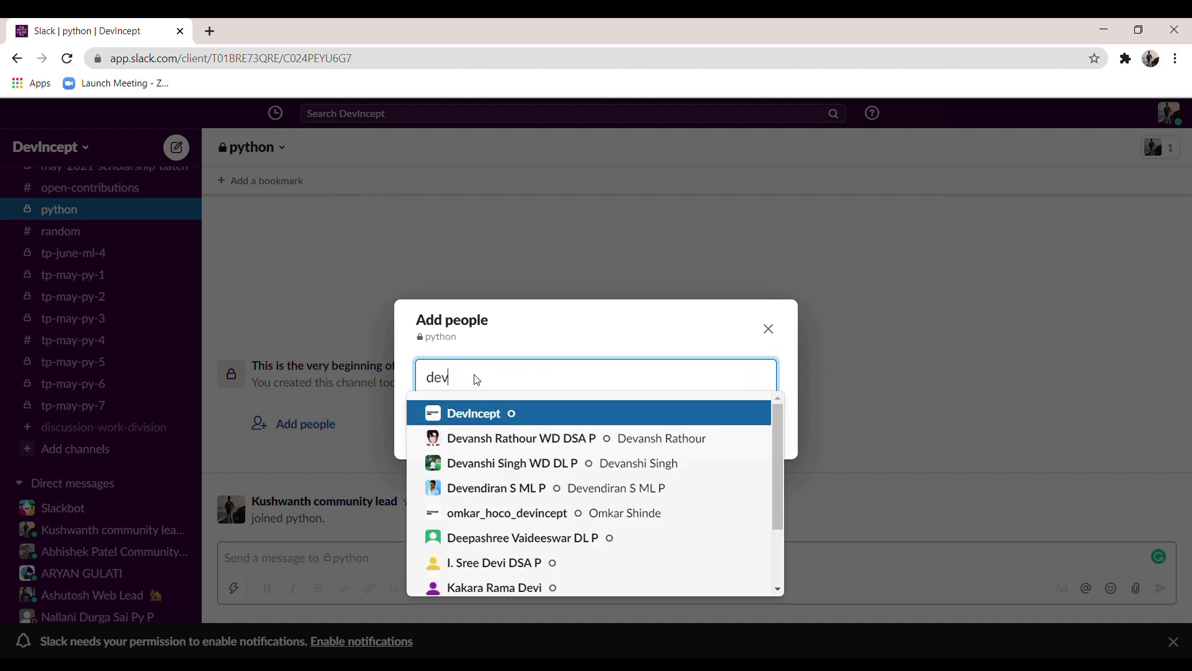
pyautogui.click(483, 417)
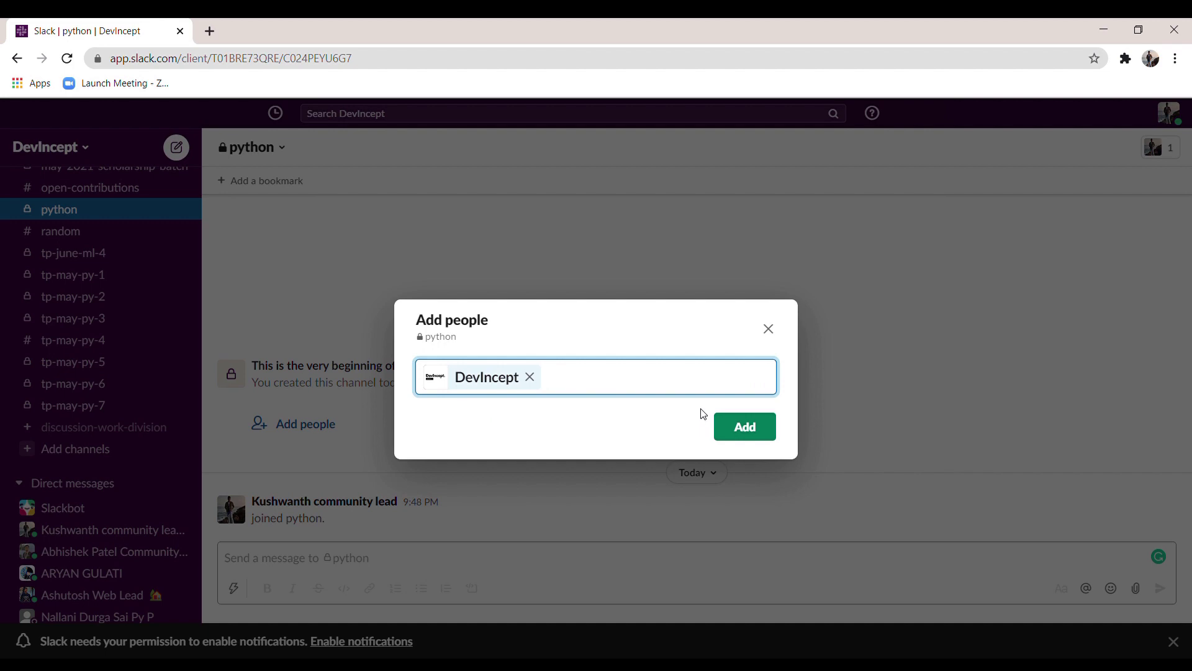
pyautogui.click(743, 425)
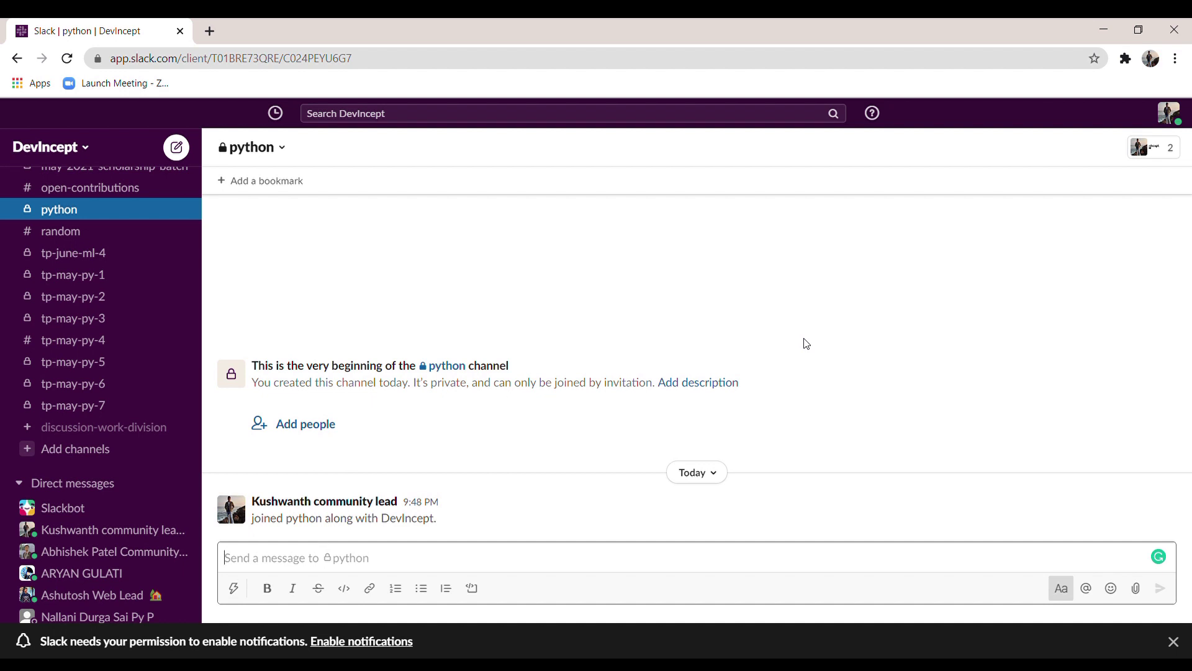
pyautogui.click(810, 311)
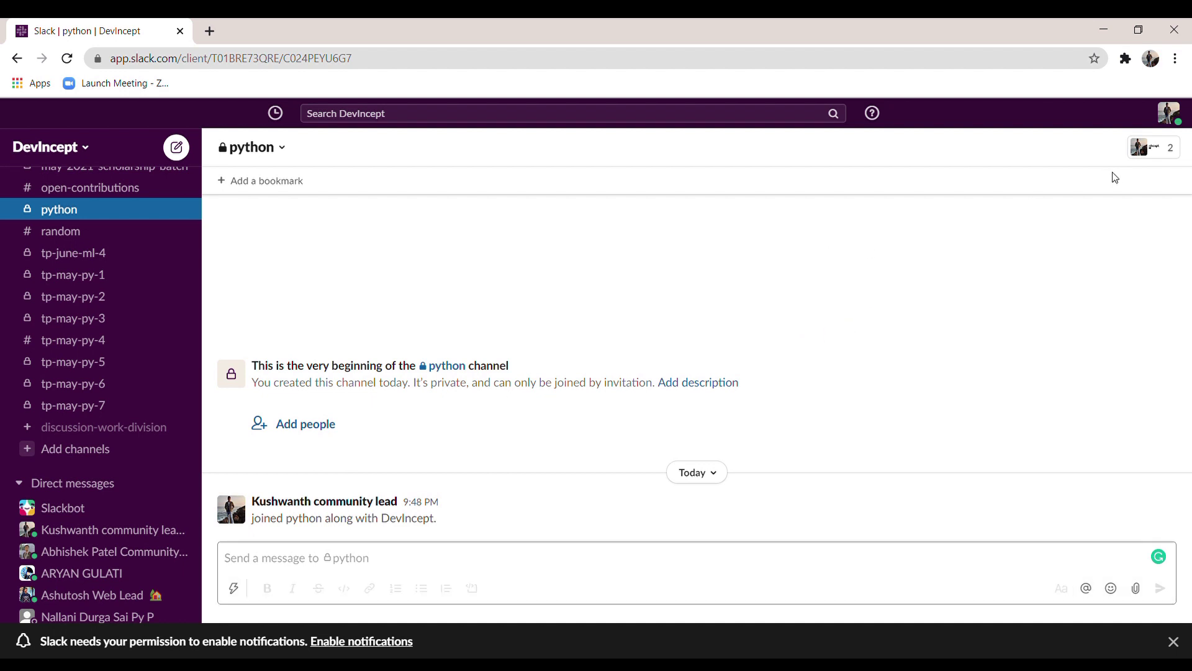
pyautogui.click(1152, 156)
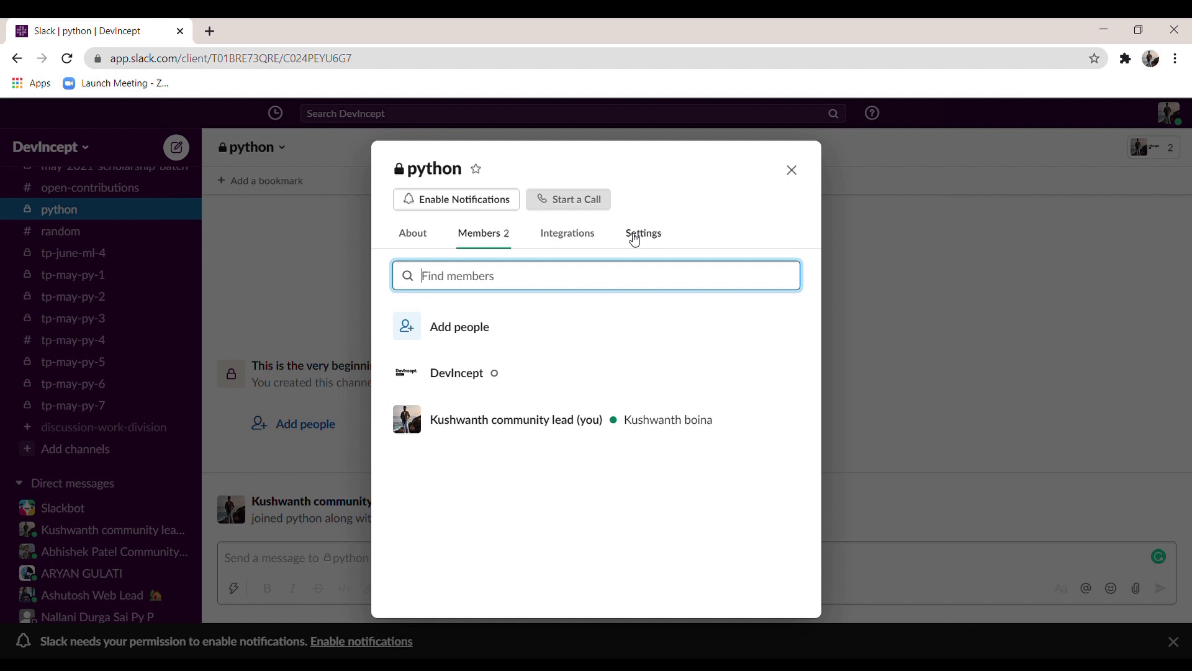
pyautogui.click(634, 240)
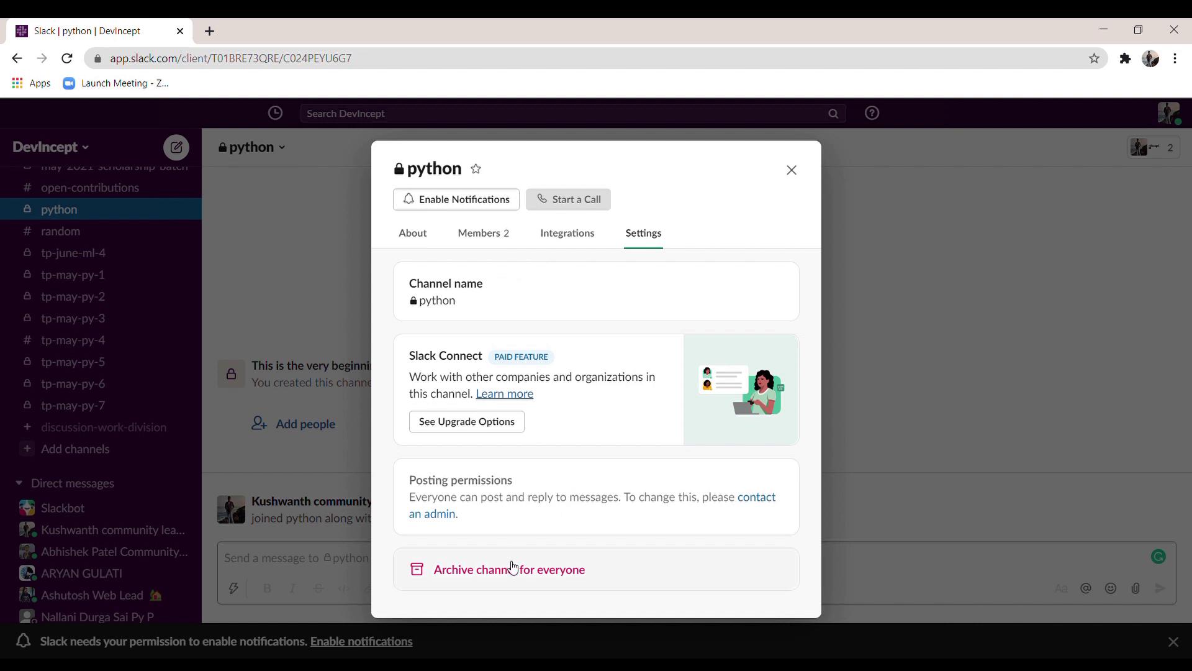
pyautogui.press('Escape')
pyautogui.click(348, 555)
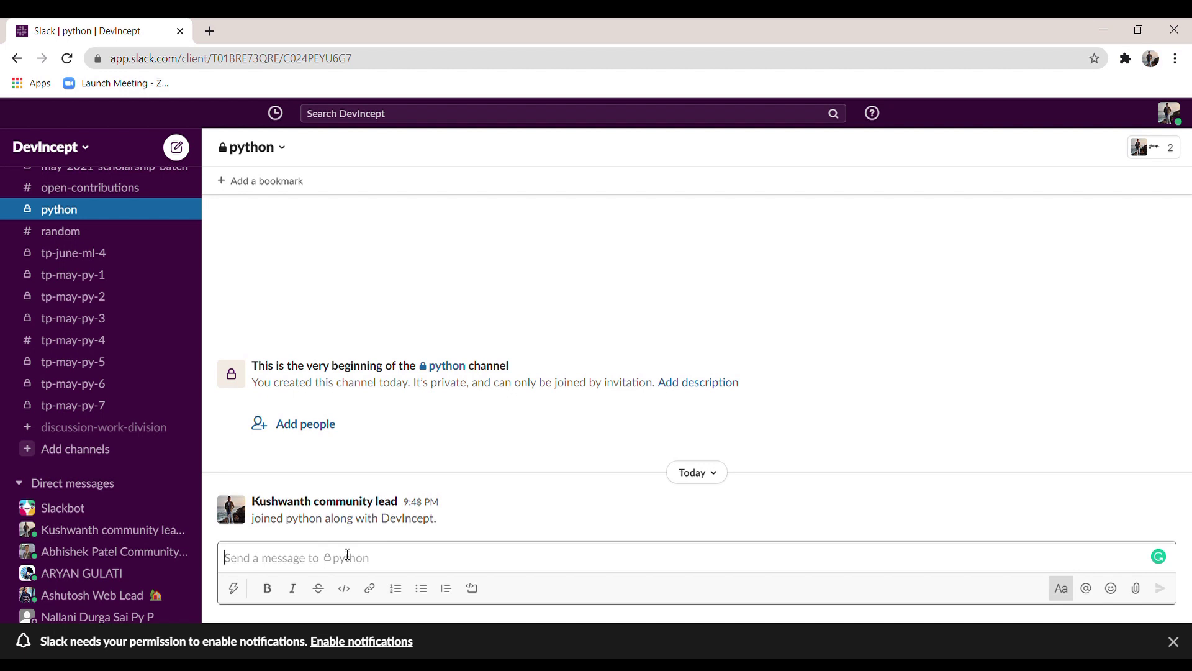
pyautogui.write('@channel')
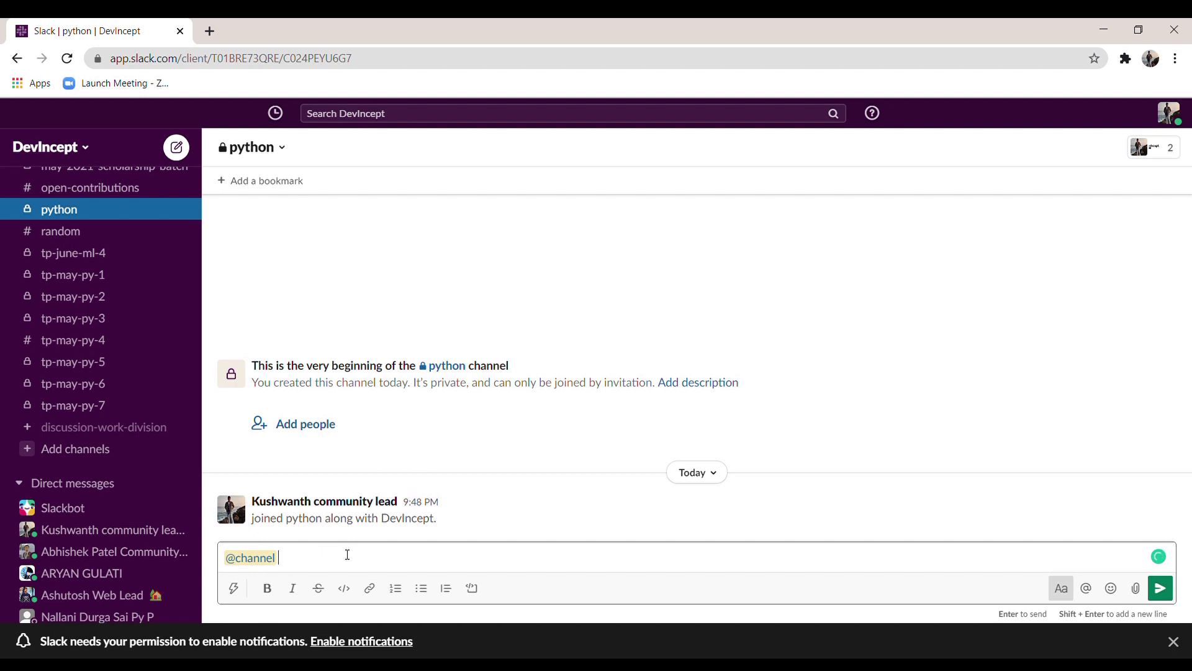
pyautogui.write('hi')
pyautogui.press('Return')
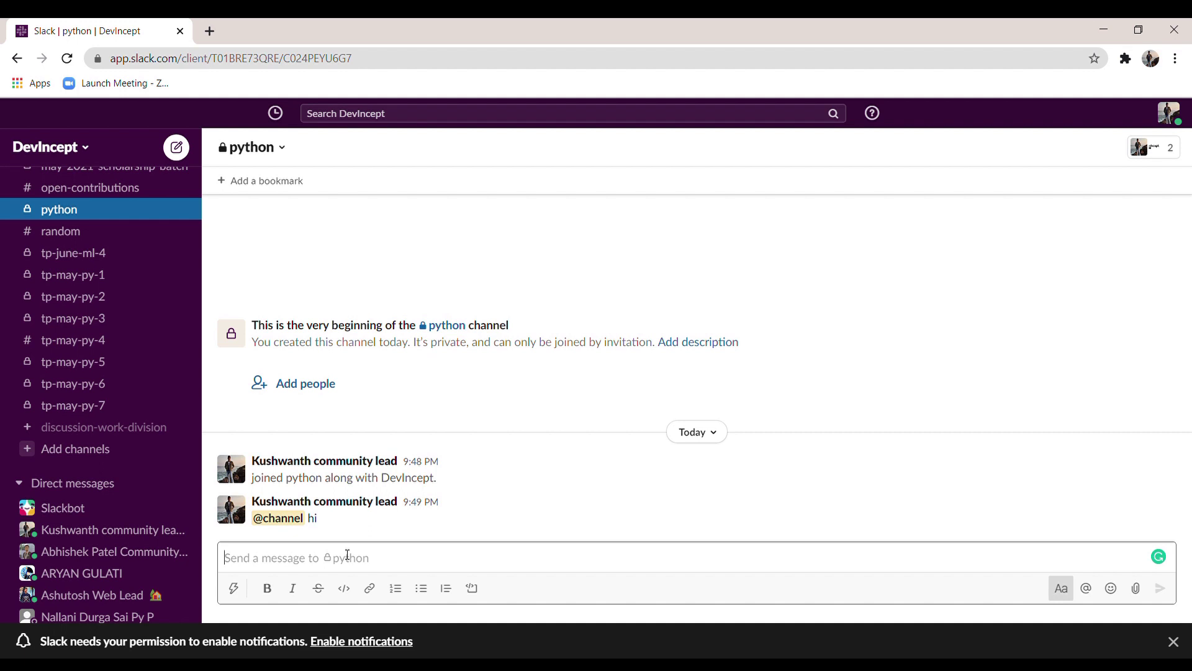
pyautogui.write('@dev')
pyautogui.press('Return')
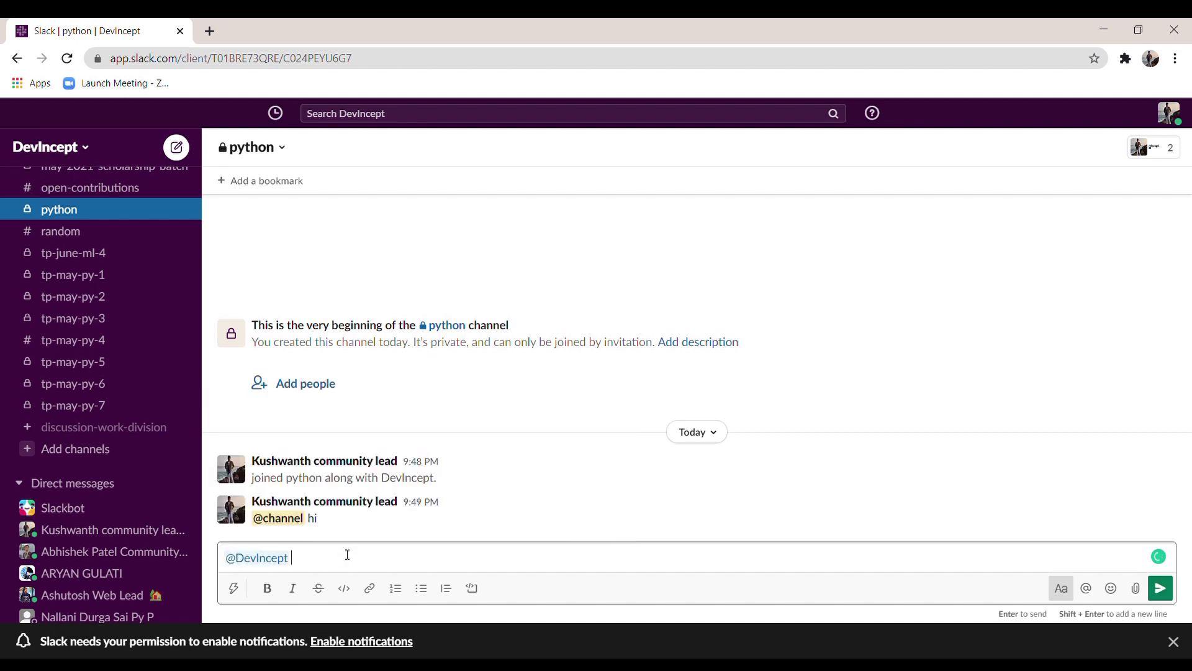
pyautogui.write('hi')
pyautogui.press('Return')
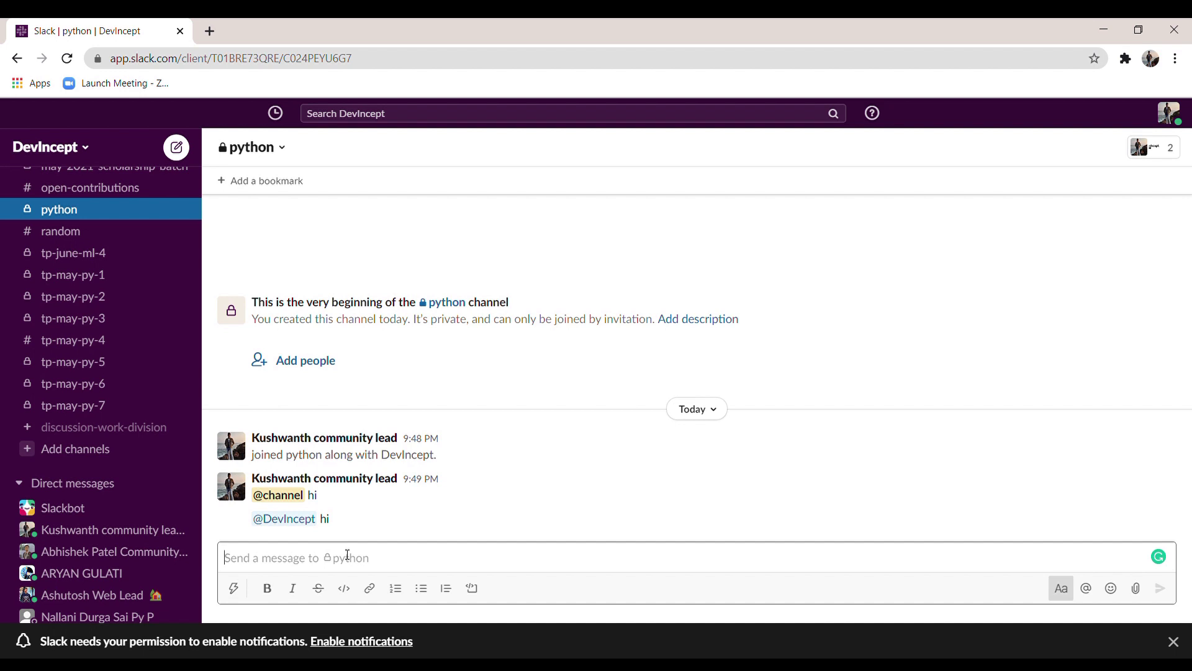
# Step: Send 'hi ,check this form' with 'form' linked to the pasted profile address
pyautogui.write('hi ,check this form')
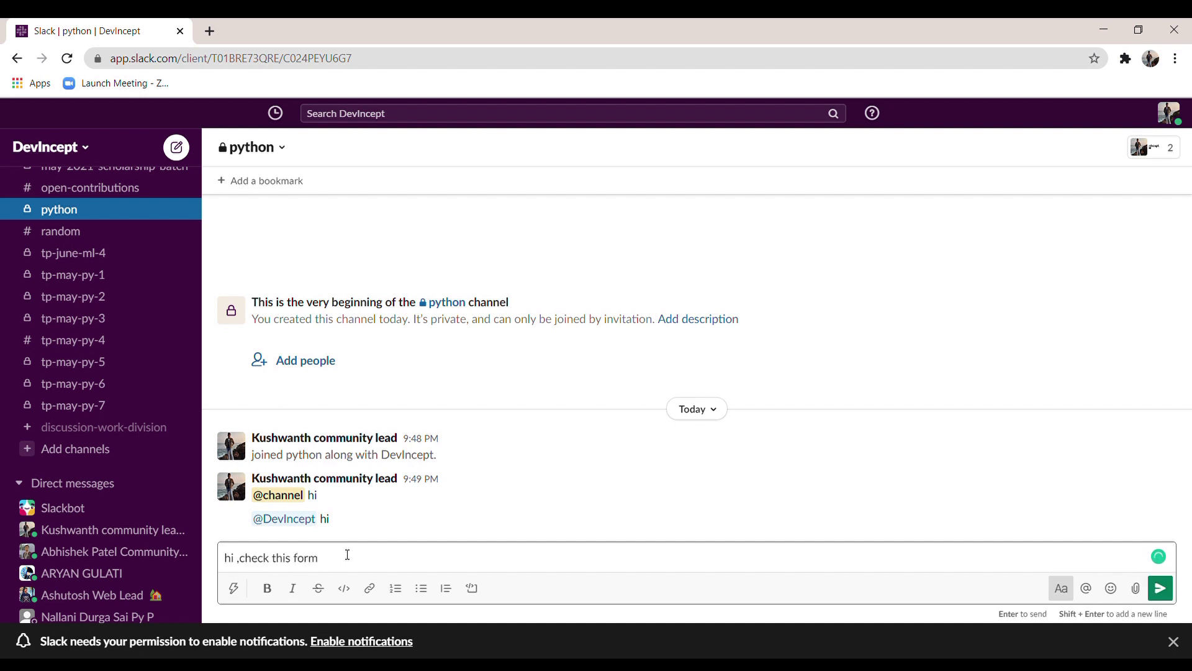
pyautogui.doubleClick(307, 564)
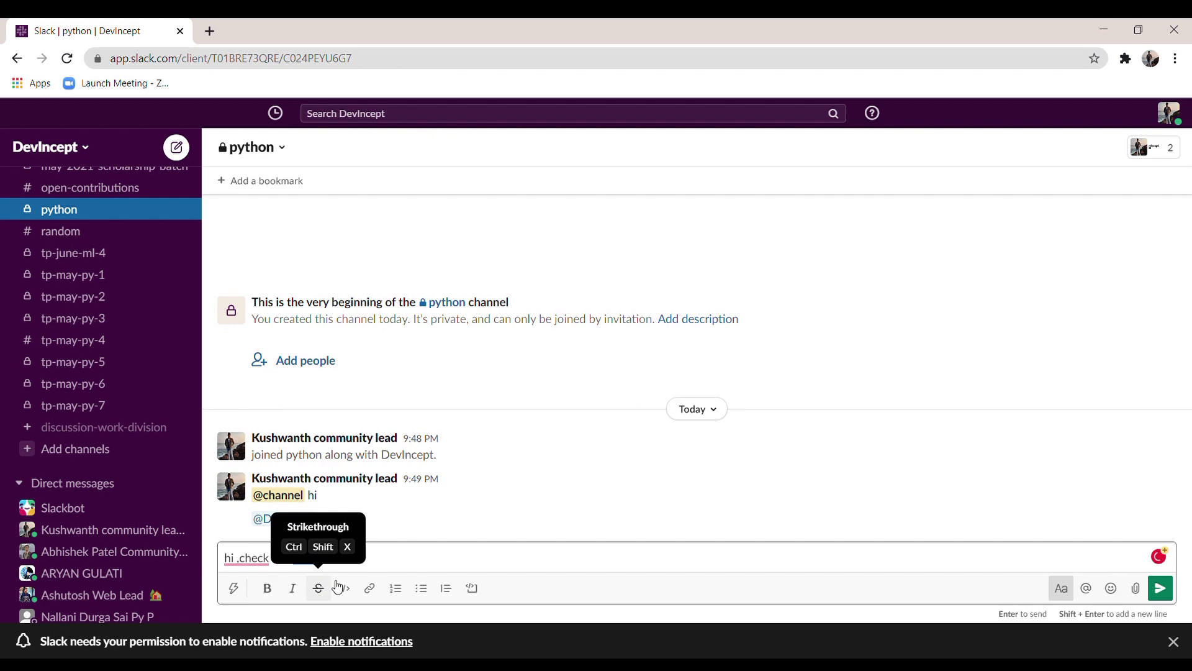
pyautogui.click(370, 588)
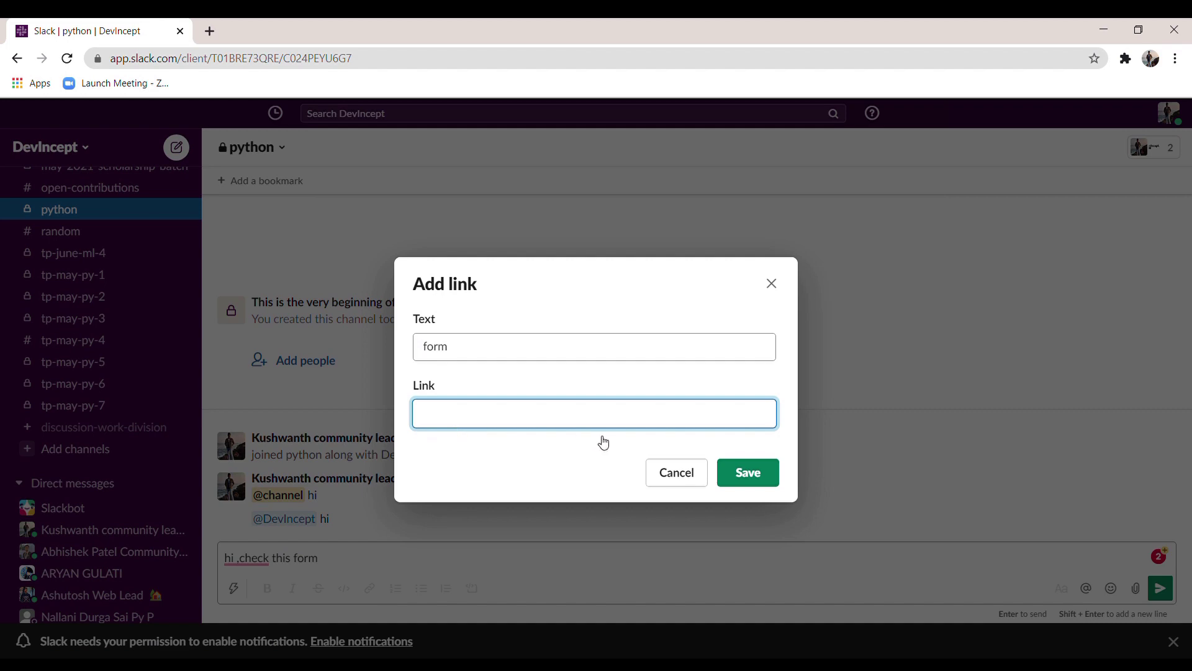
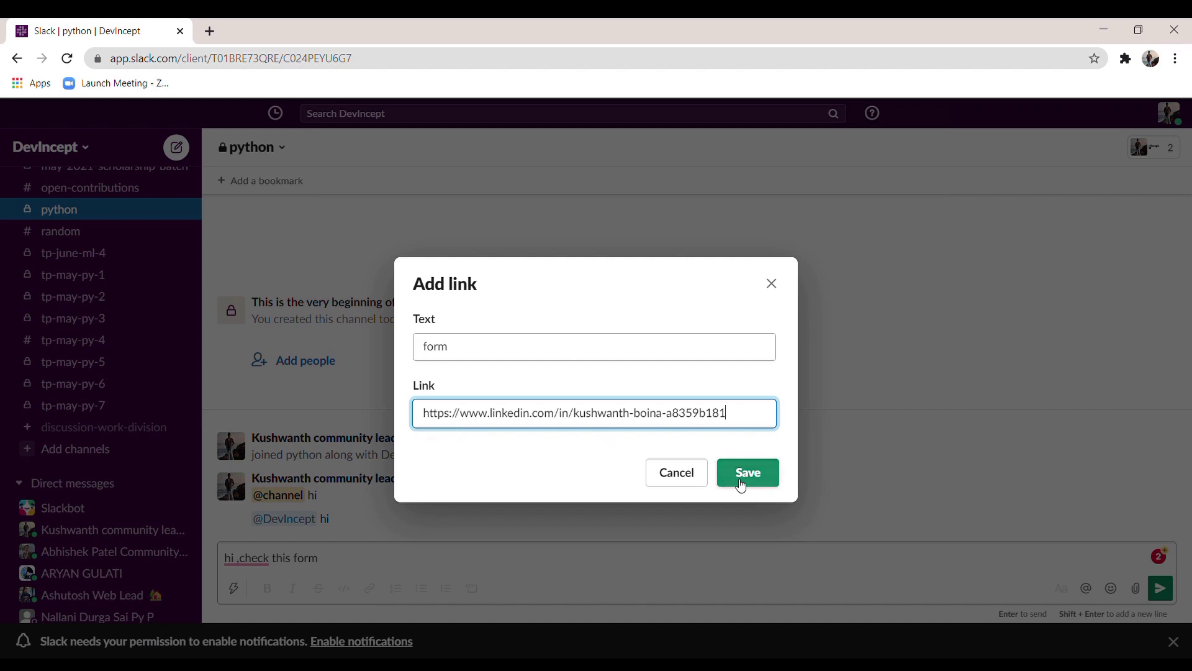
pyautogui.click(741, 483)
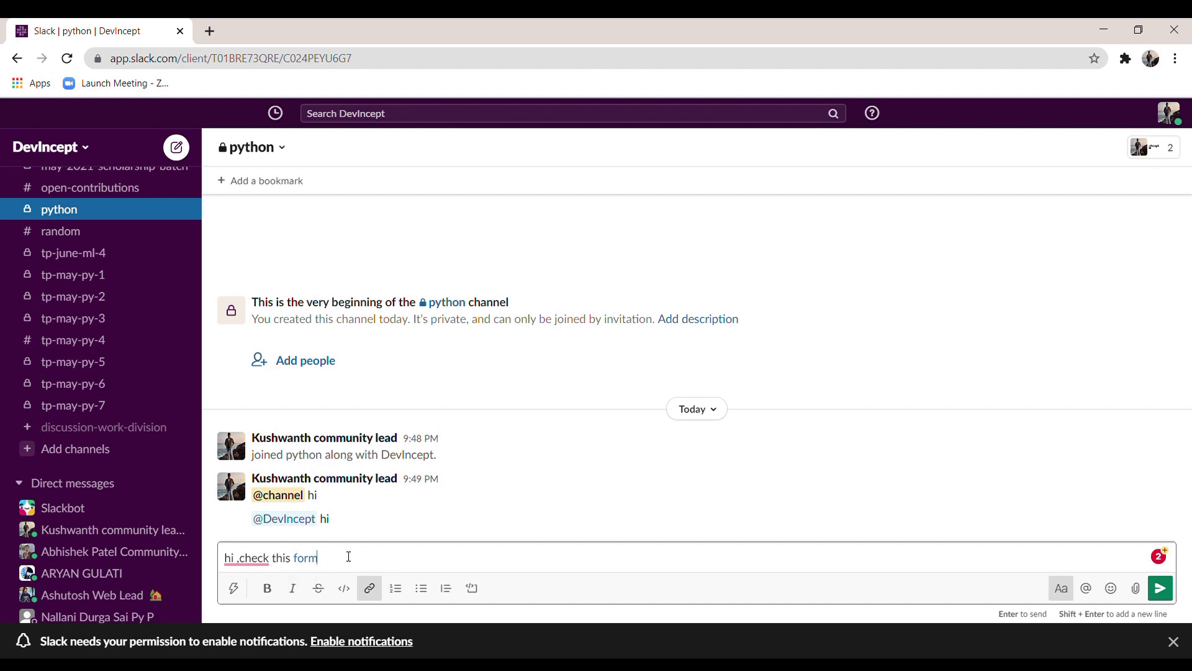
pyautogui.press('Return')
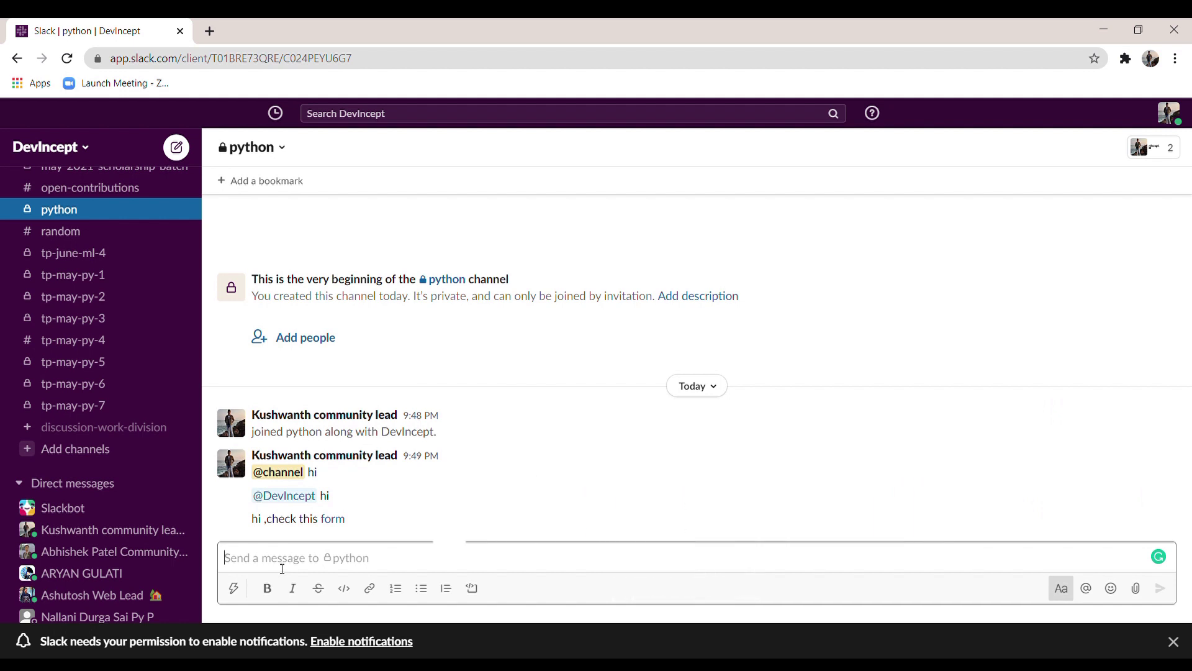
pyautogui.click(243, 590)
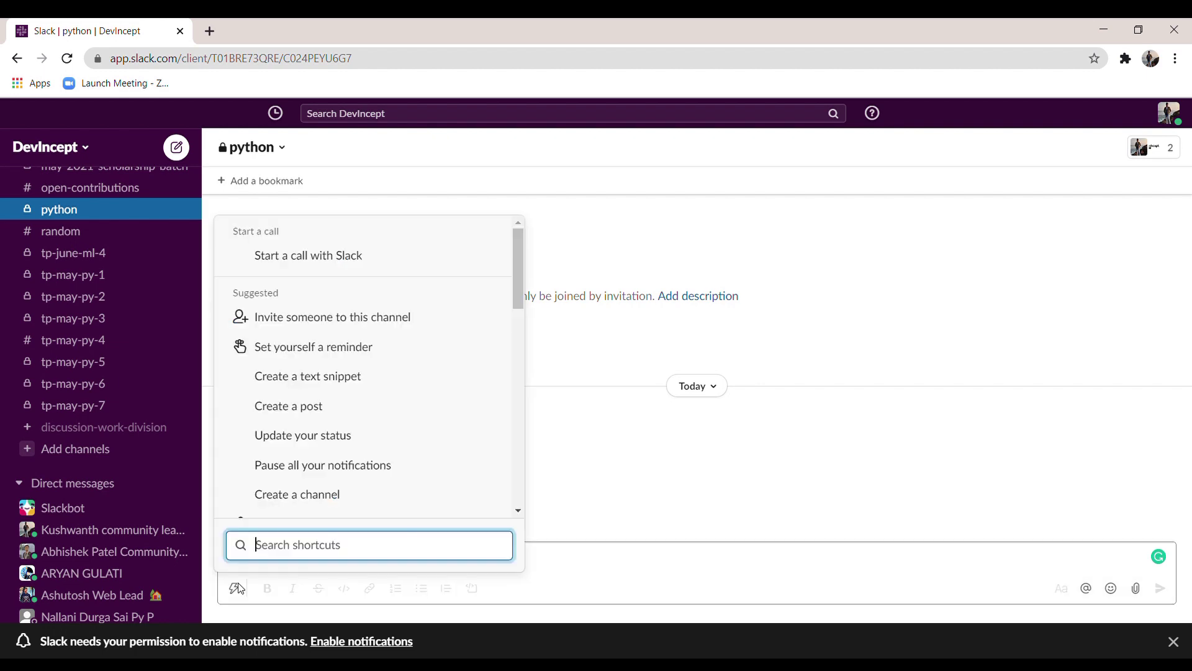
pyautogui.scroll(-3, 318, 389)
pyautogui.scroll(-9, 318, 389)
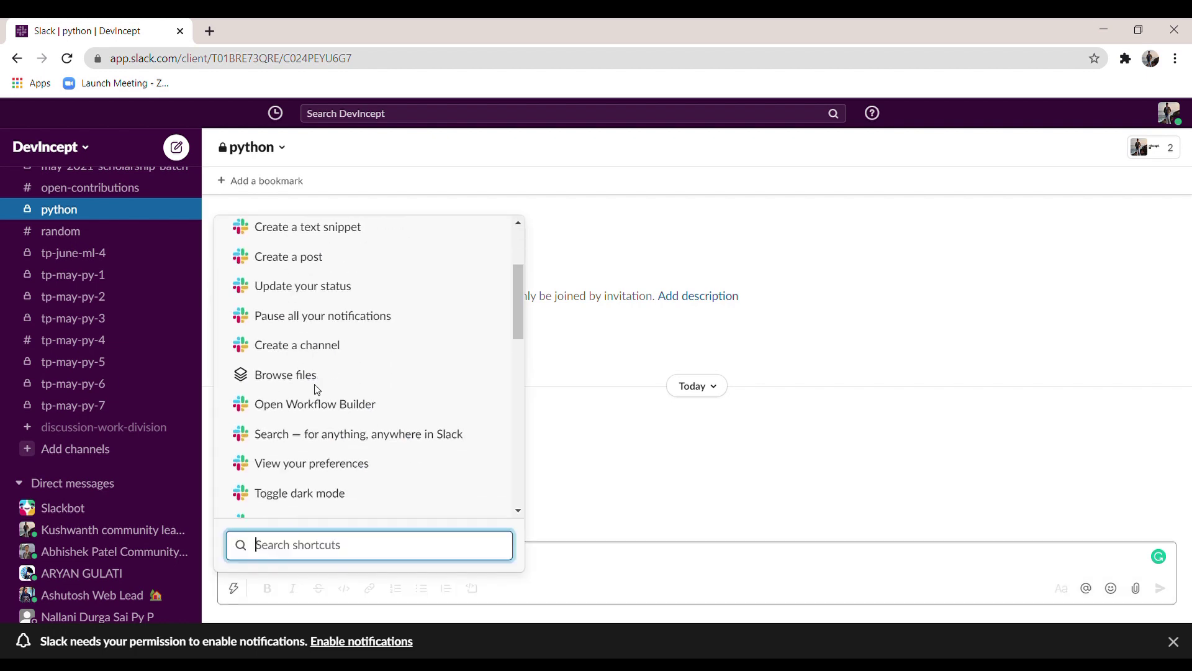
pyautogui.click(507, 562)
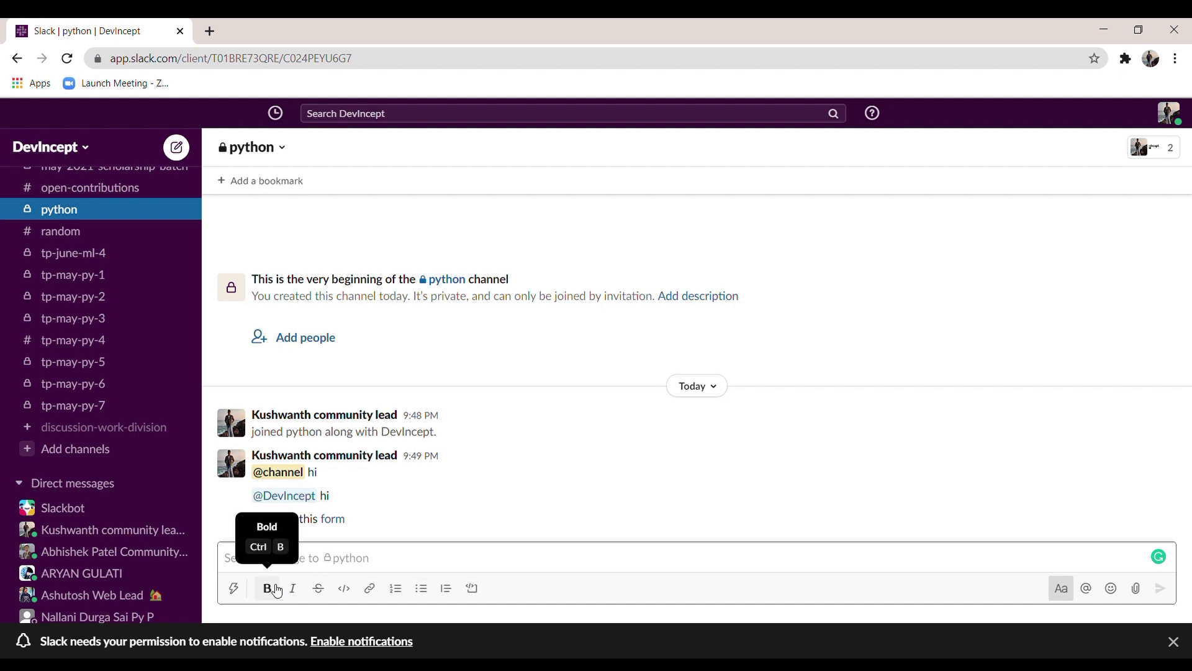
pyautogui.write('hi')
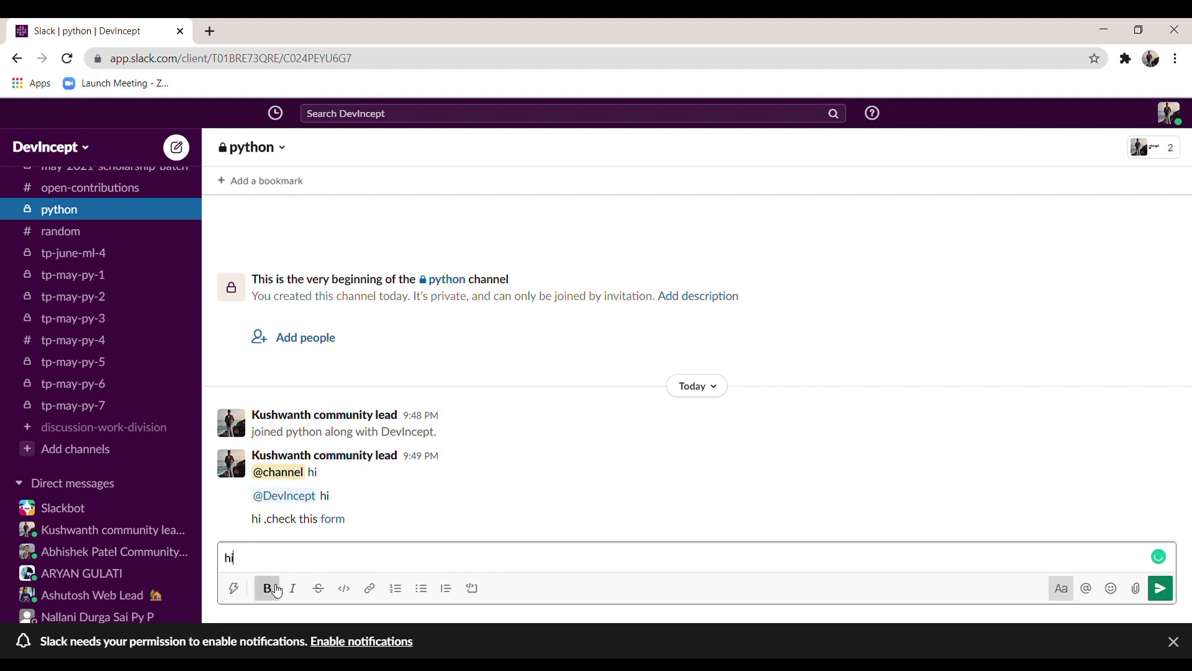
pyautogui.click(276, 590)
pyautogui.hotkey('shift', 'Return')
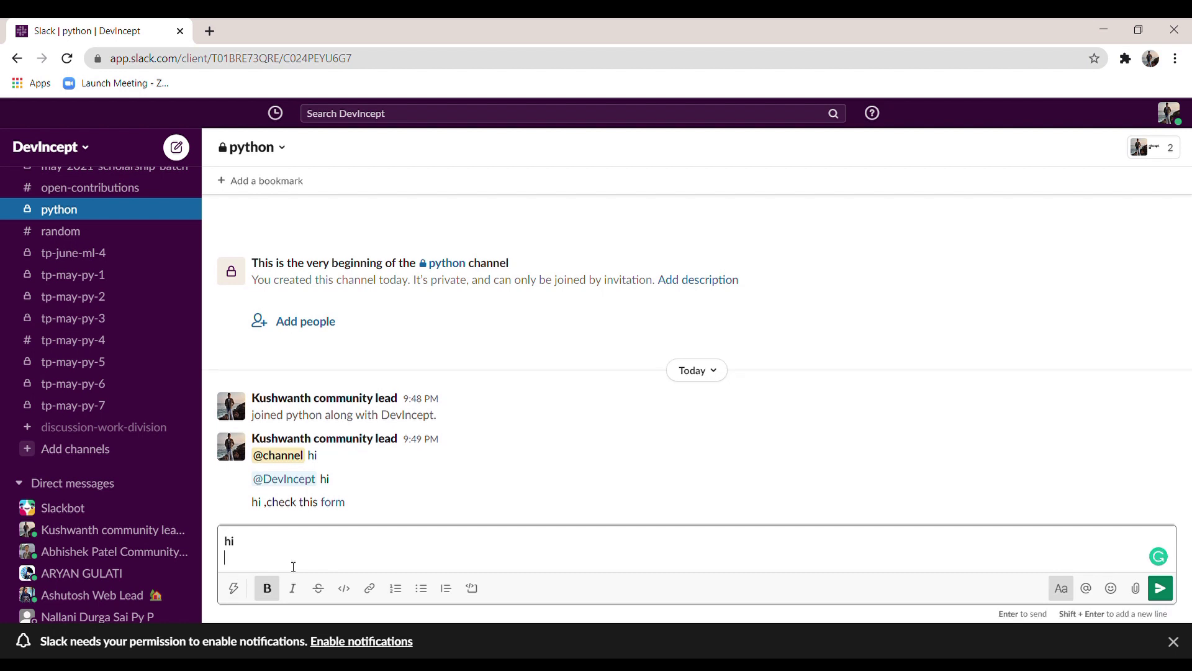
pyautogui.press('BackSpace')
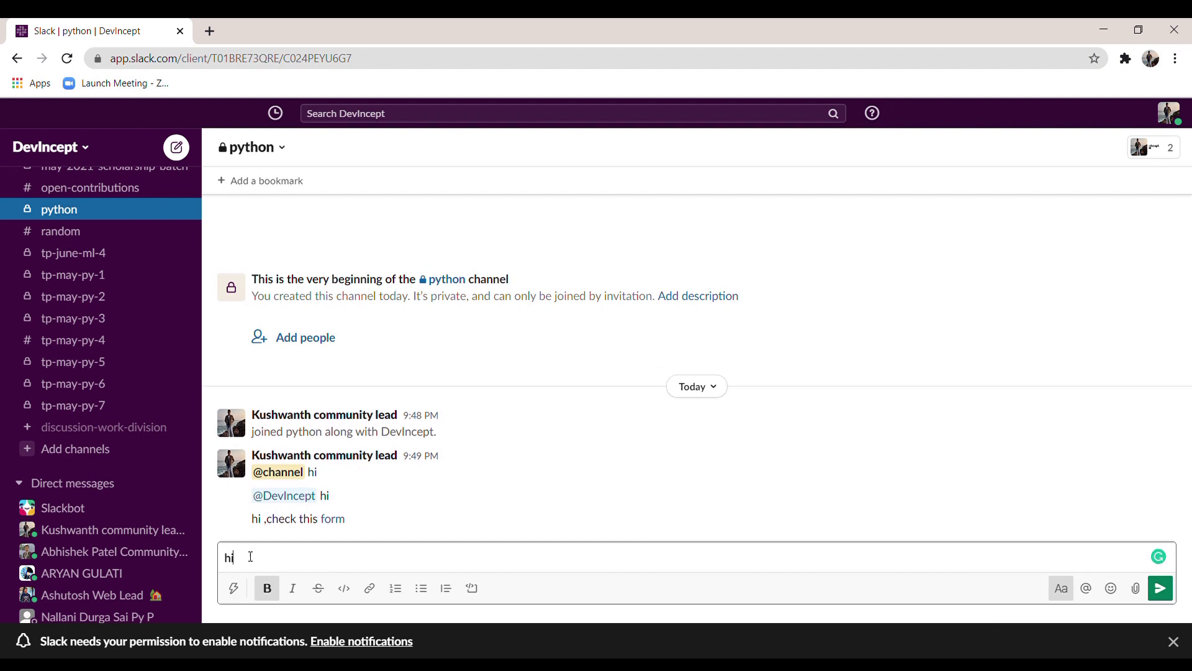
pyautogui.press('BackSpace')
pyautogui.press('BackSpace')
pyautogui.scroll(-4, 78, 528)
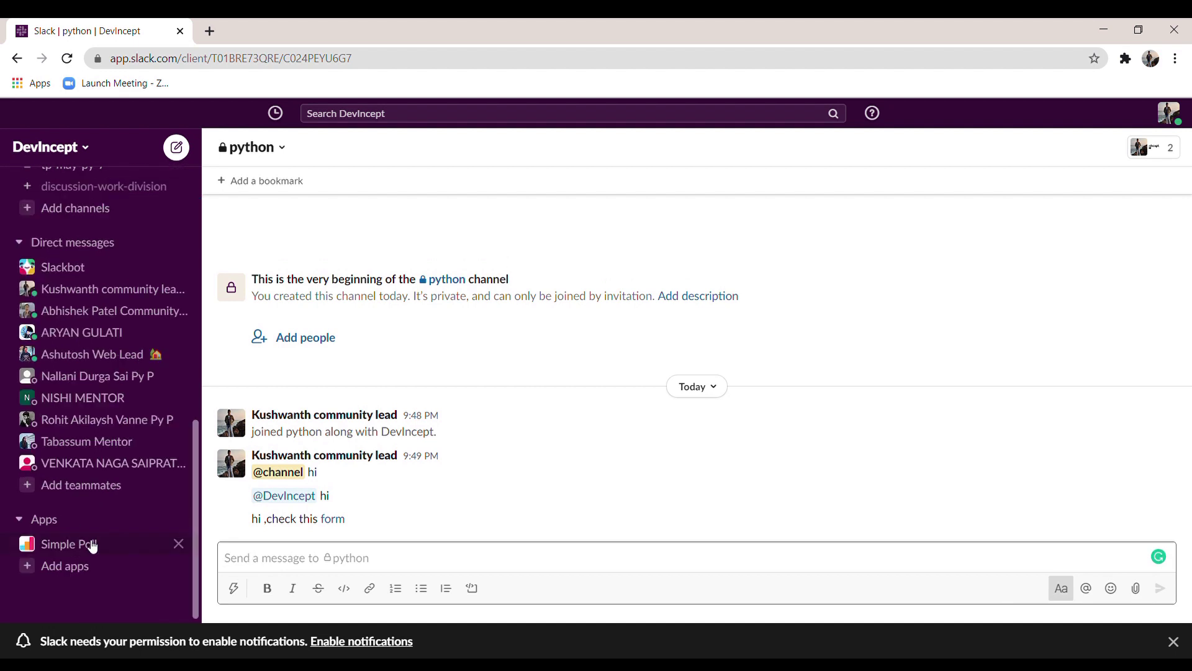
# Step: Start a new Simple Poll and target it at the python channel
pyautogui.click(92, 545)
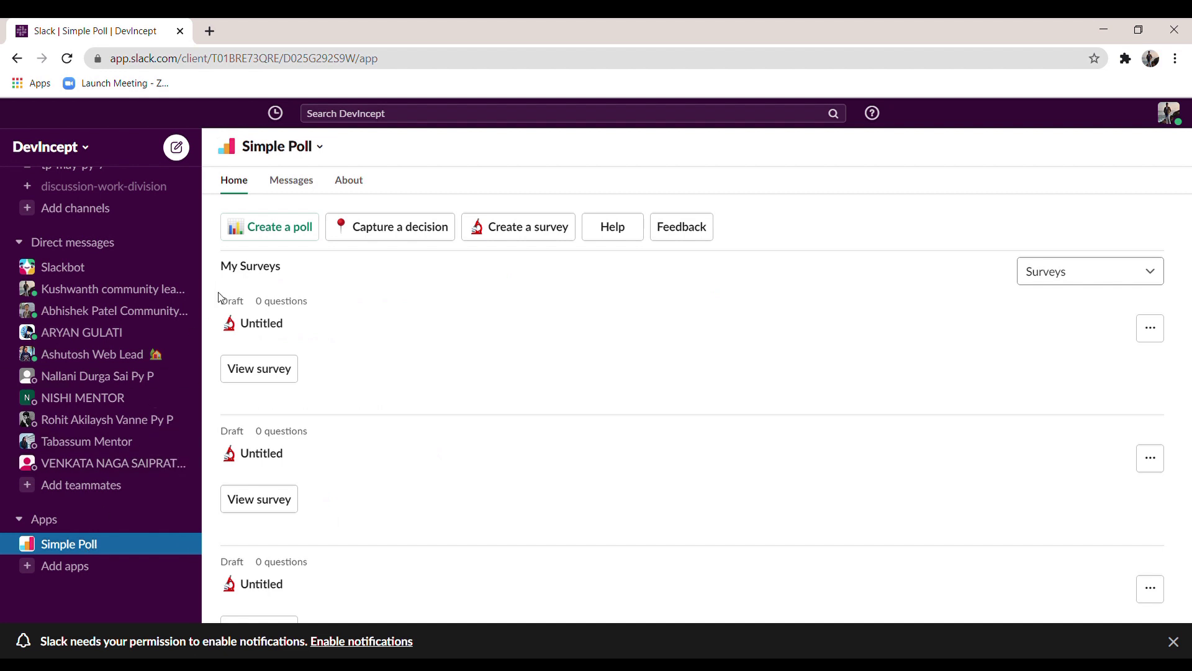
pyautogui.click(283, 220)
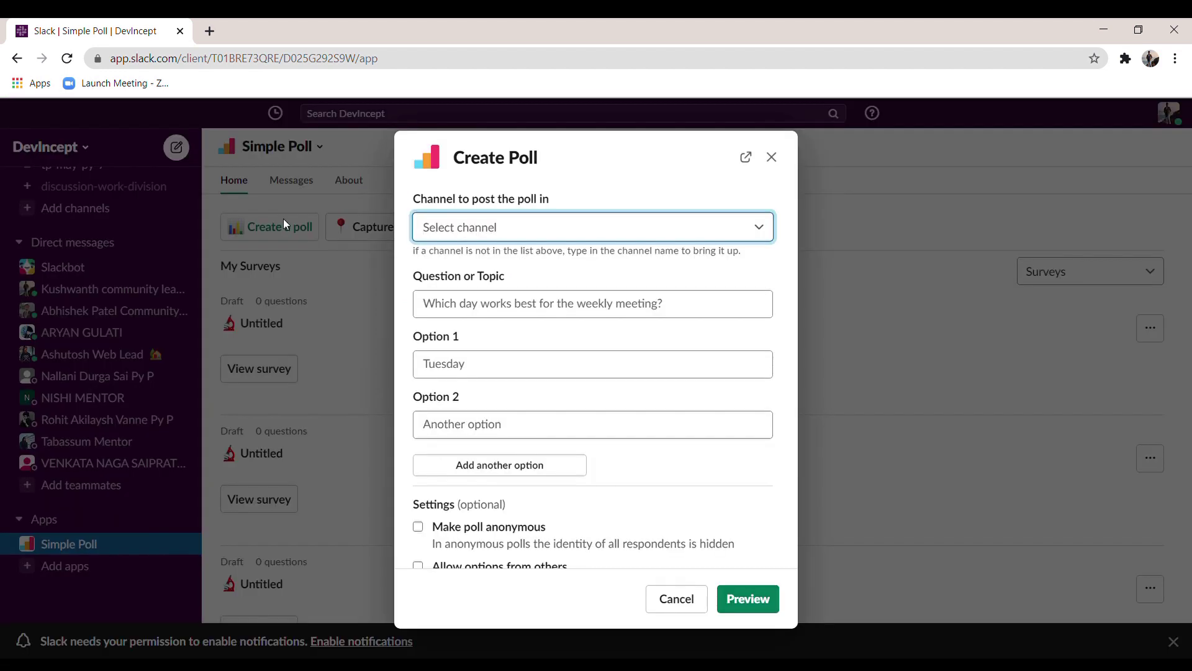
pyautogui.click(485, 228)
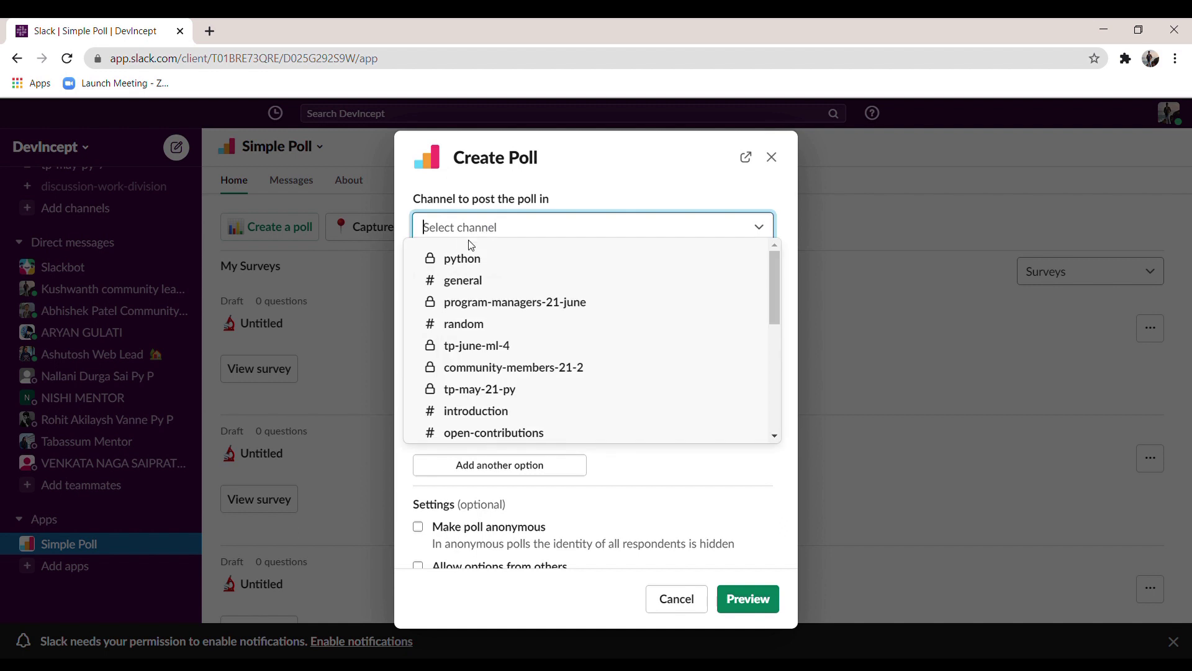
pyautogui.click(467, 257)
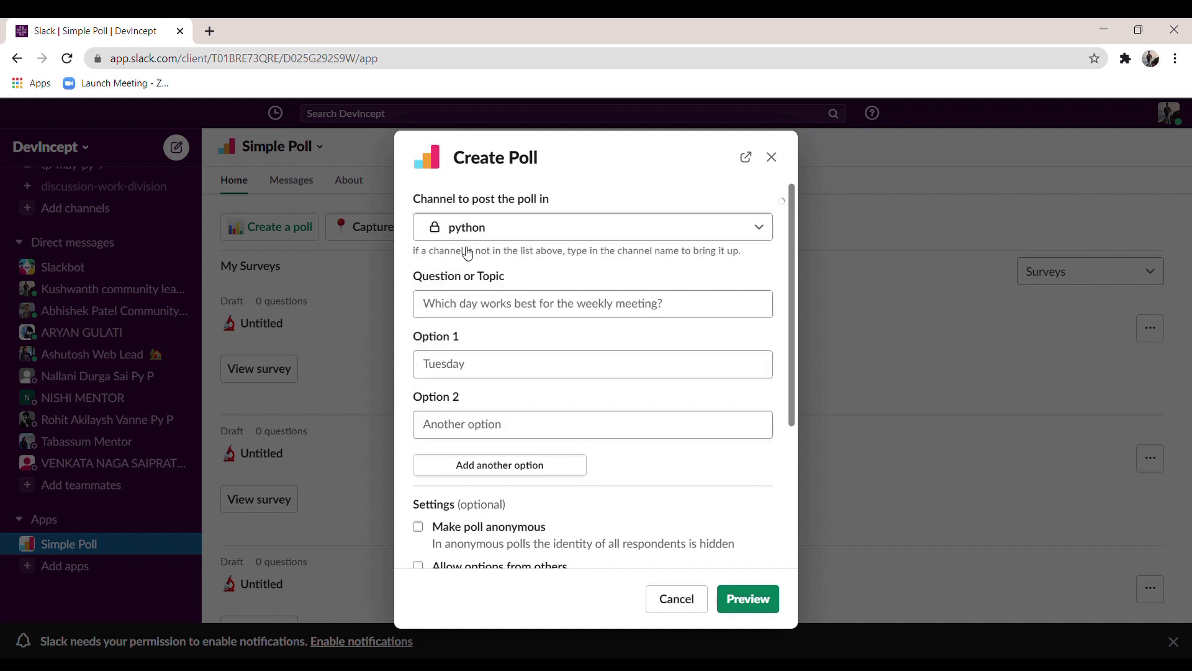
# Step: Ask 'filled quiz form' with options yes and no, preview, and post the poll
pyautogui.click(495, 313)
pyautogui.write('filled quiz form')
pyautogui.click(472, 362)
pyautogui.write('yes')
pyautogui.click(467, 430)
pyautogui.write('no')
pyautogui.scroll(-4, 467, 430)
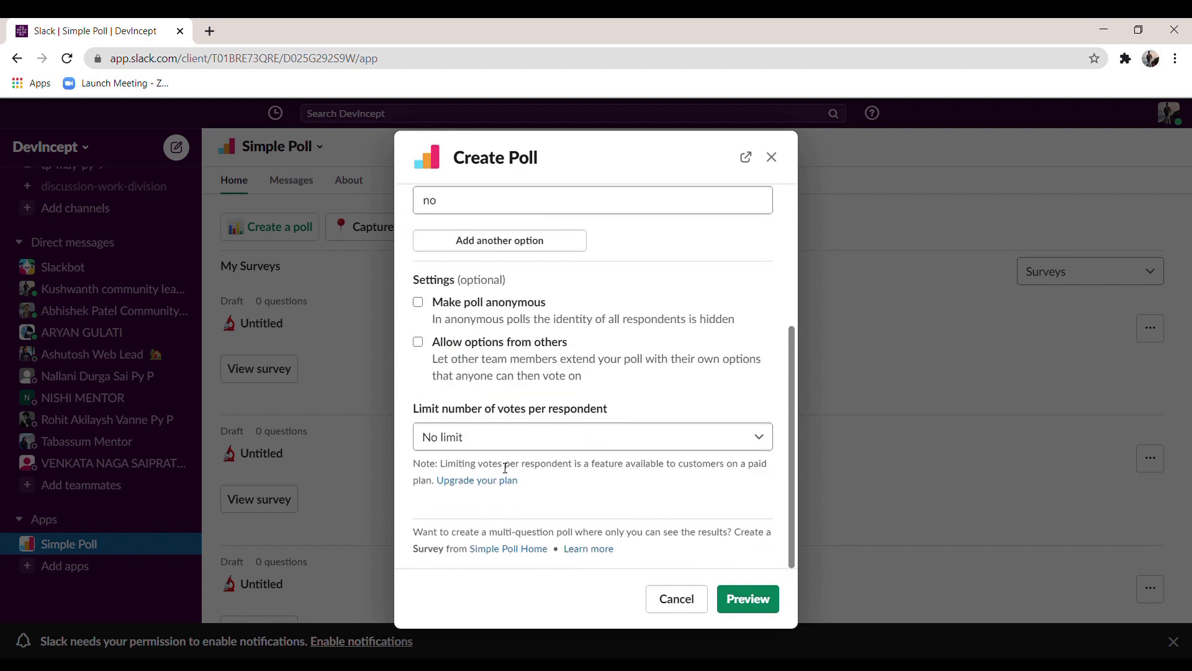
pyautogui.scroll(4, 637, 529)
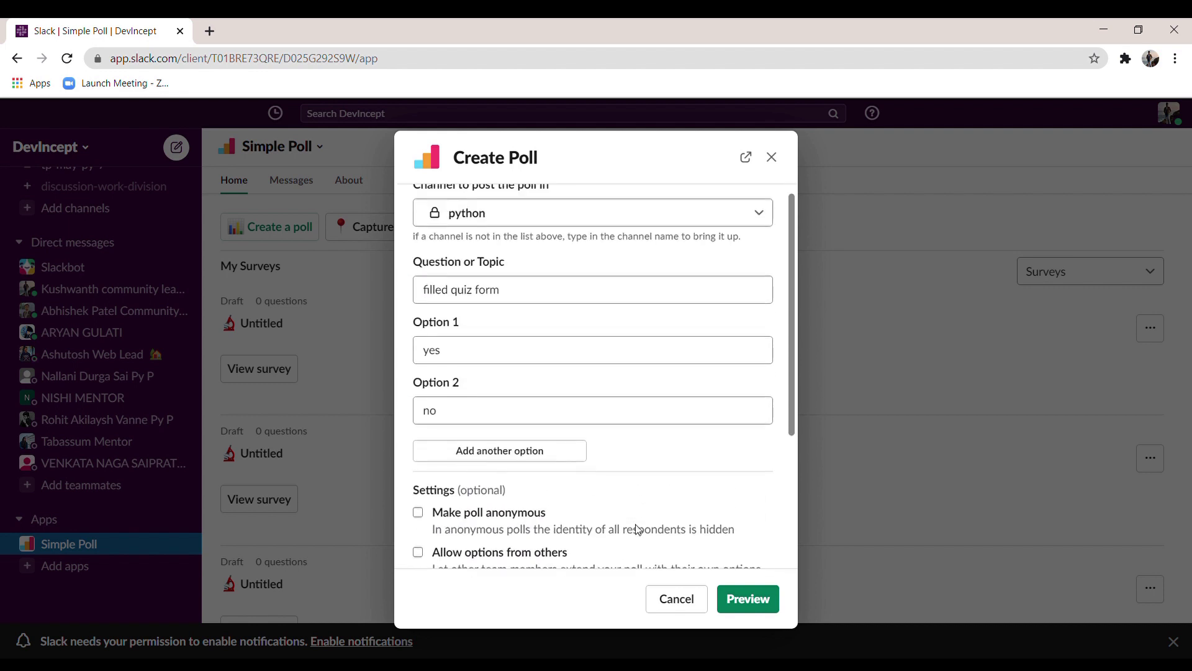
pyautogui.click(747, 599)
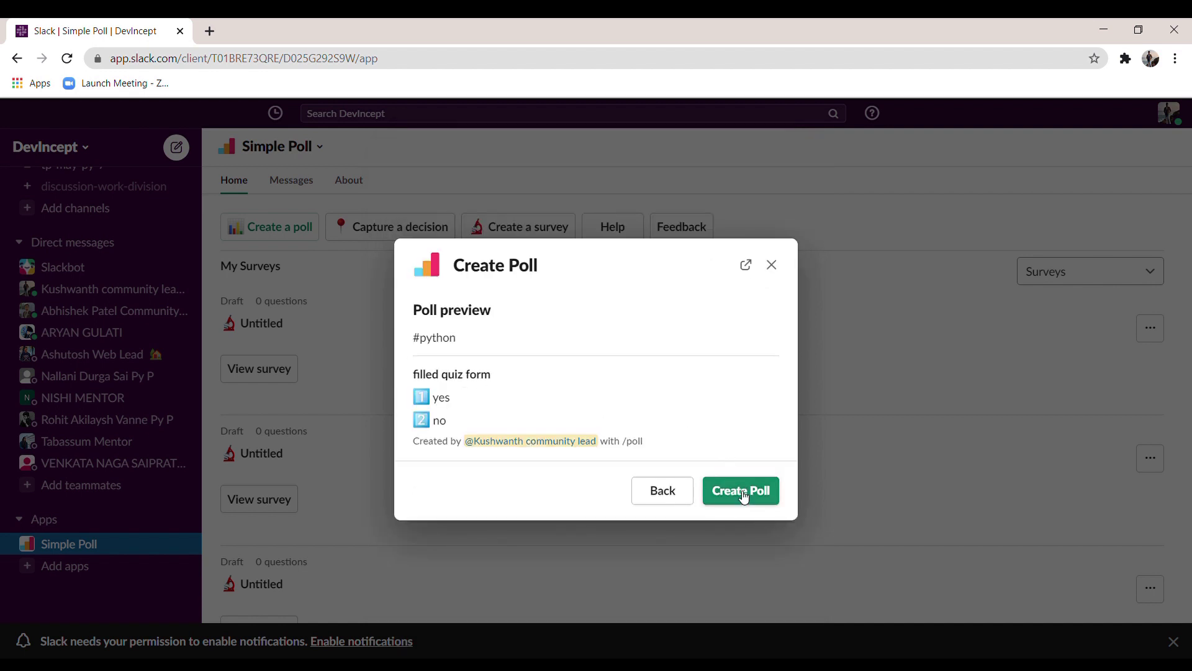
pyautogui.click(743, 494)
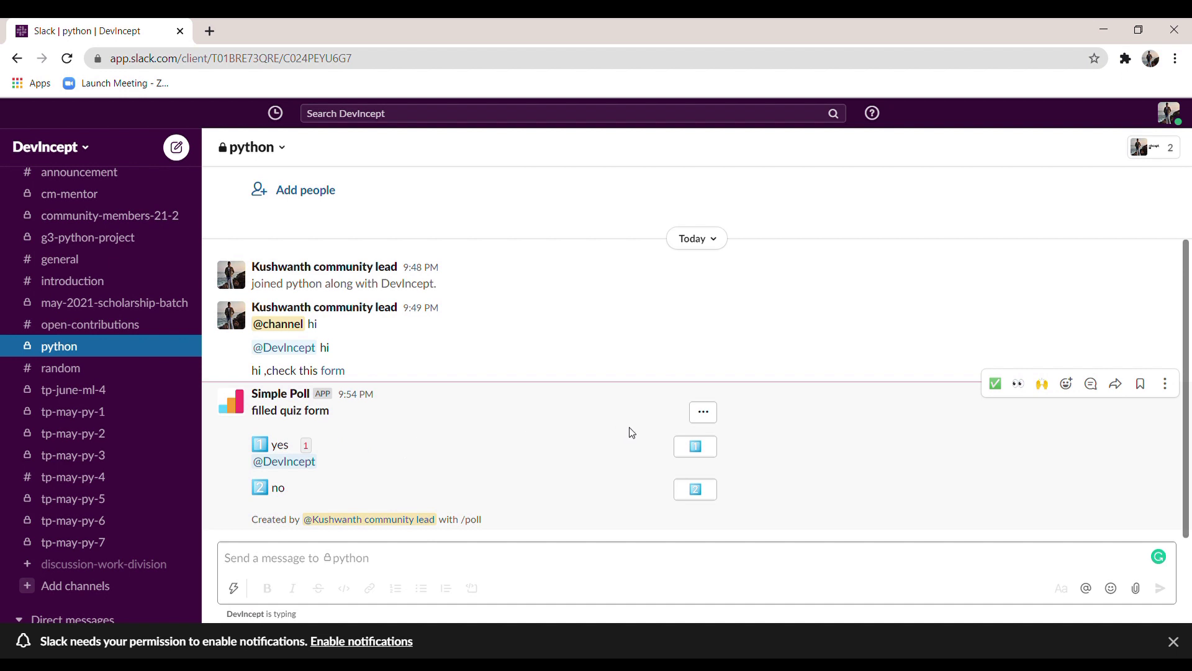
# Step: Delete the 'filled quiz form' poll from the python channel
pyautogui.click(702, 413)
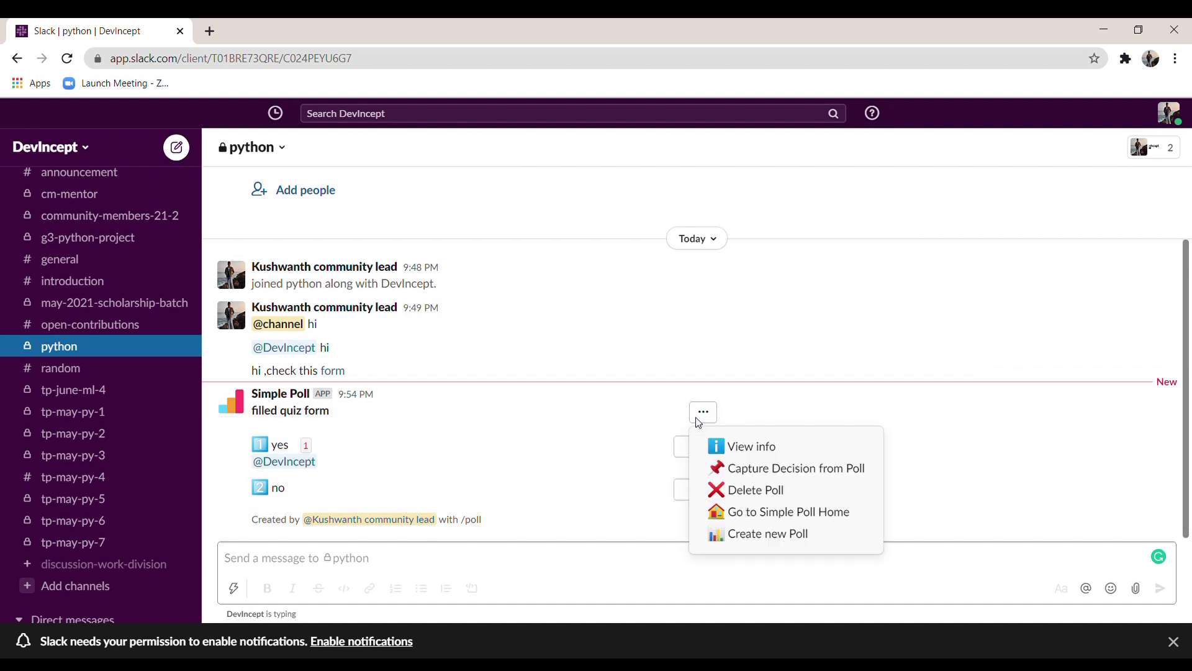
pyautogui.click(764, 490)
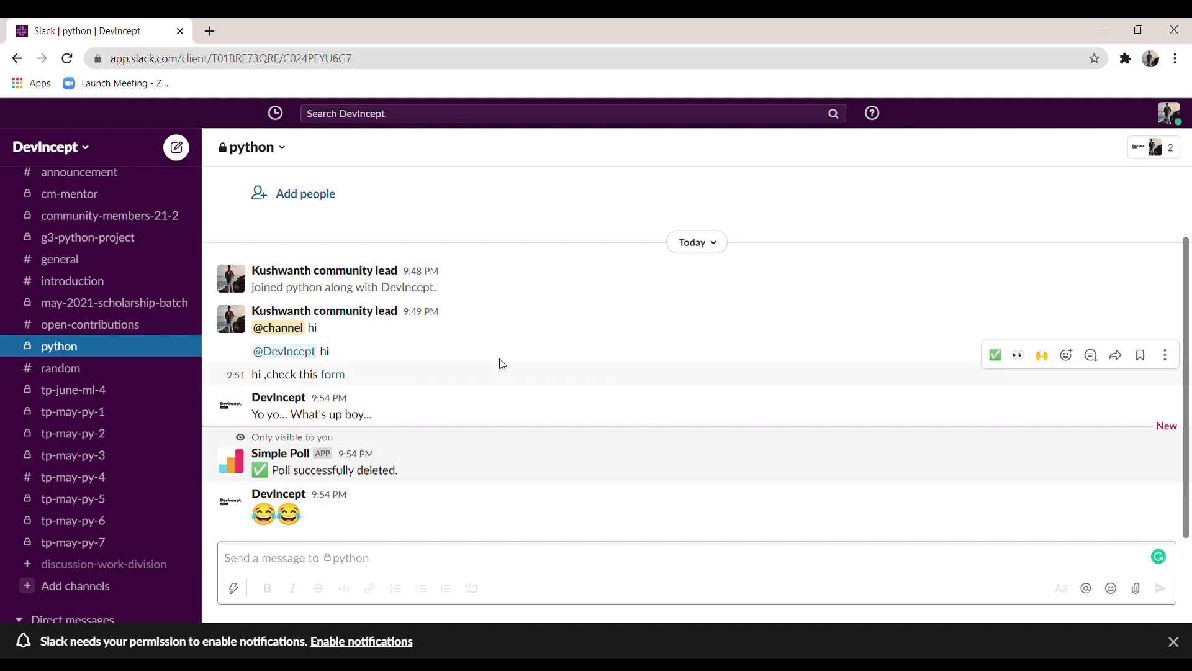
pyautogui.scroll(3, 500, 365)
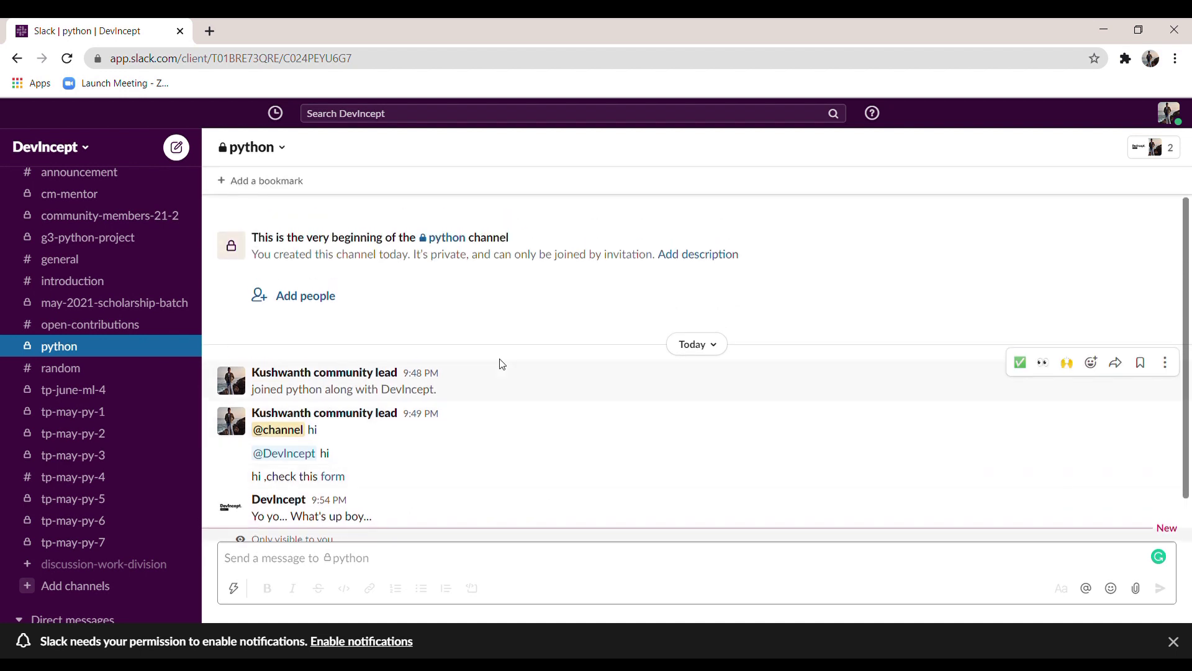